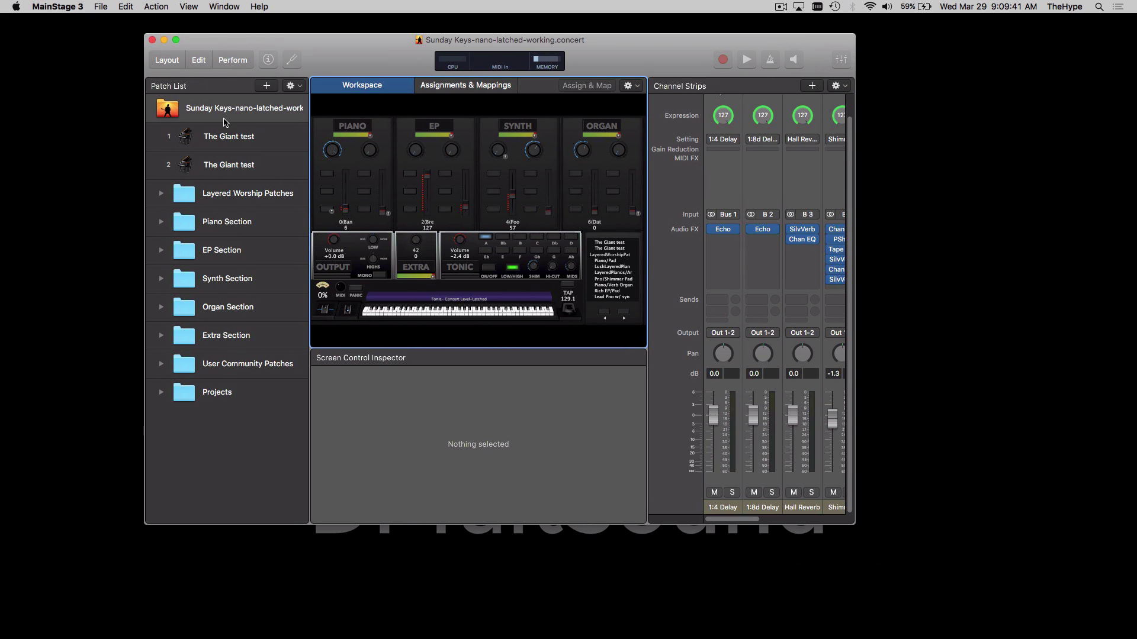
- Delete both The Giant test patches, go full screen and widen the channel strips area
click(239, 134)
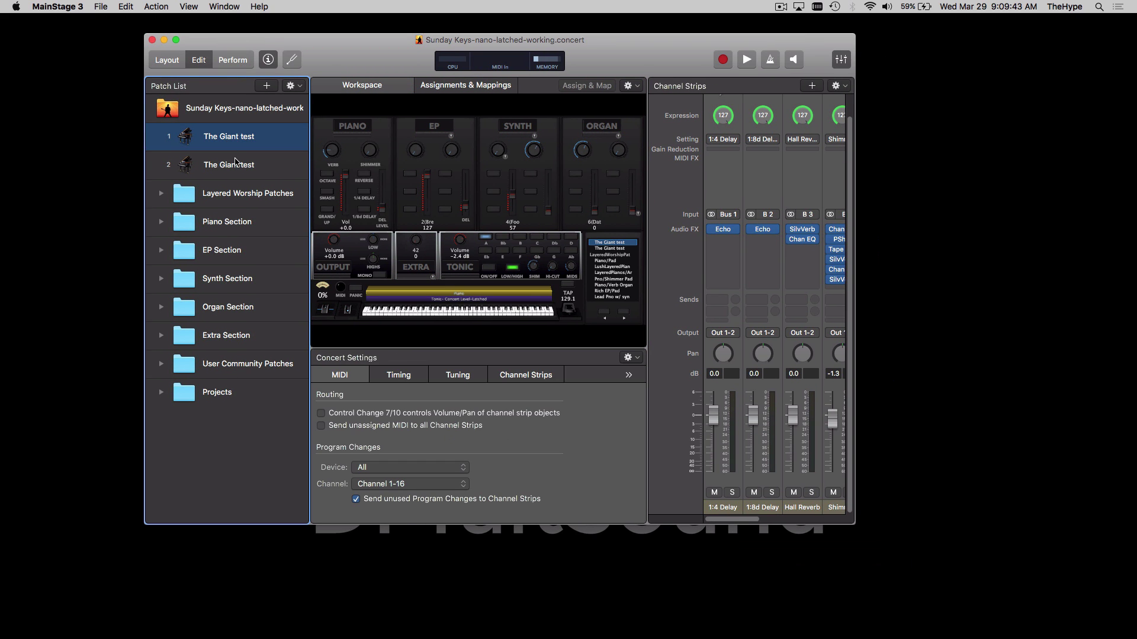
shift+click(234, 161)
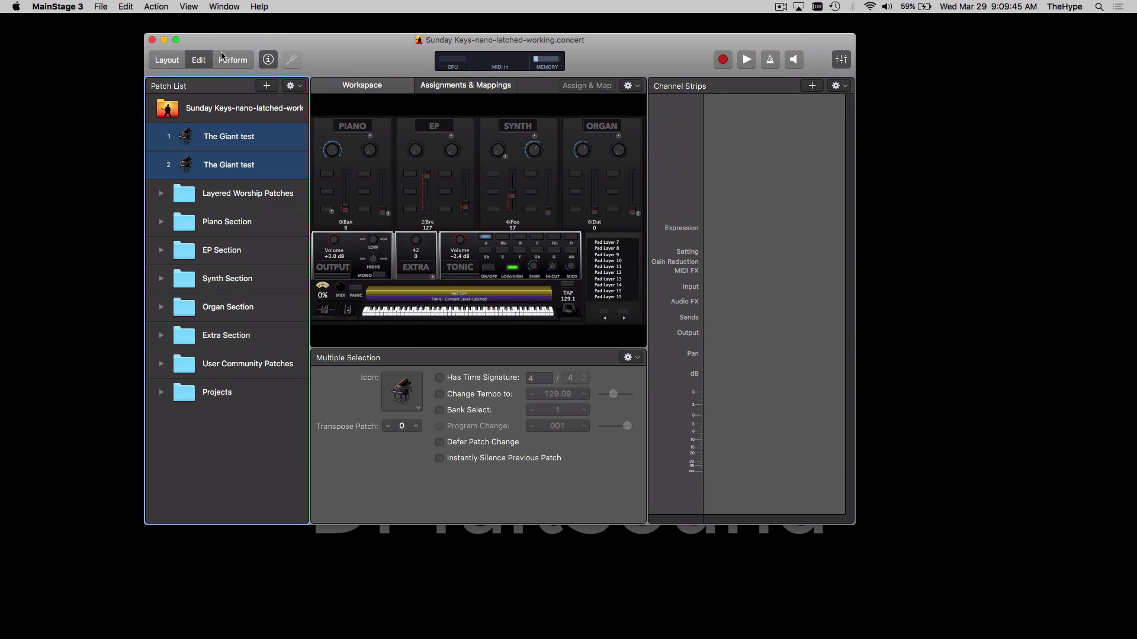
key(BackSpace)
click(177, 40)
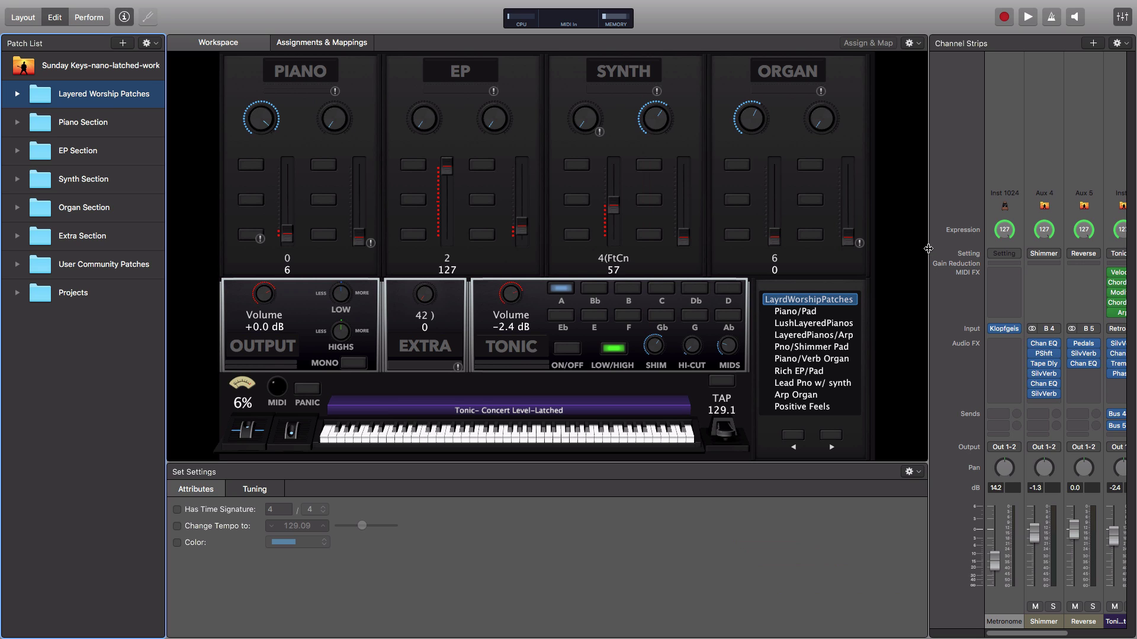
drag(928, 249, 862, 252)
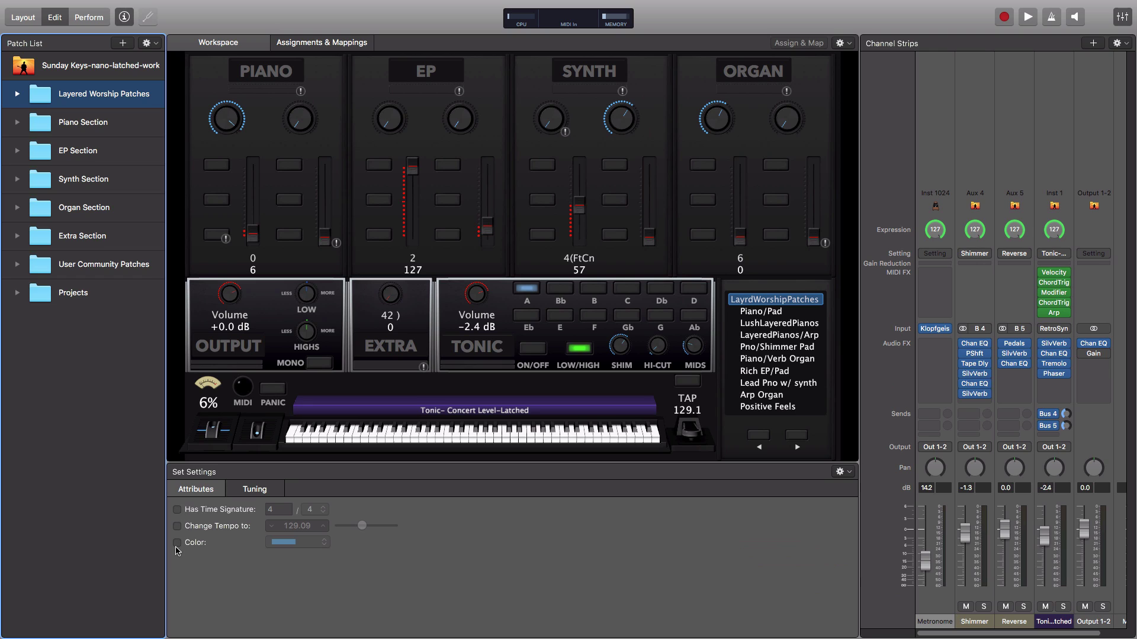
- Enable Color for the Layered Worship Patches set and choose blue from the swatches
click(176, 543)
click(325, 544)
click(293, 531)
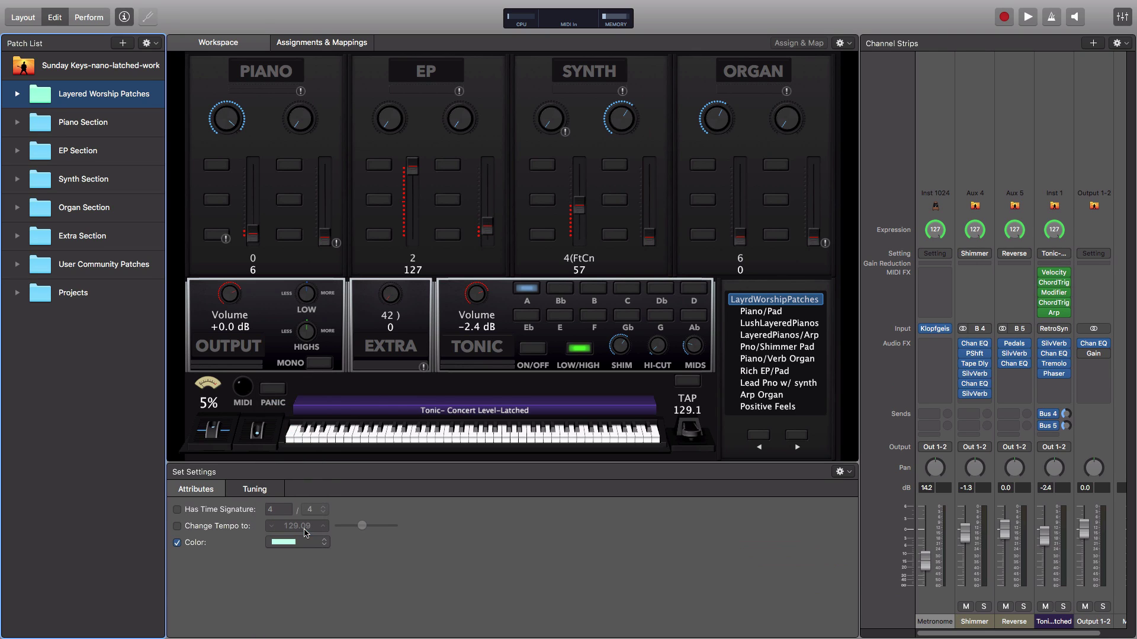
click(299, 543)
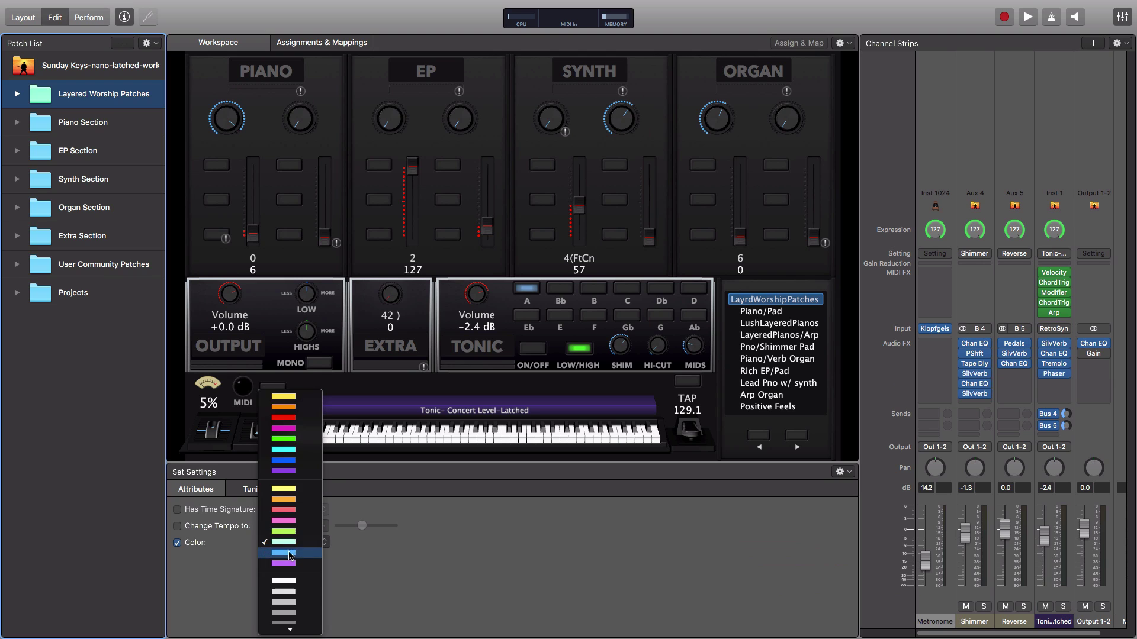
click(290, 555)
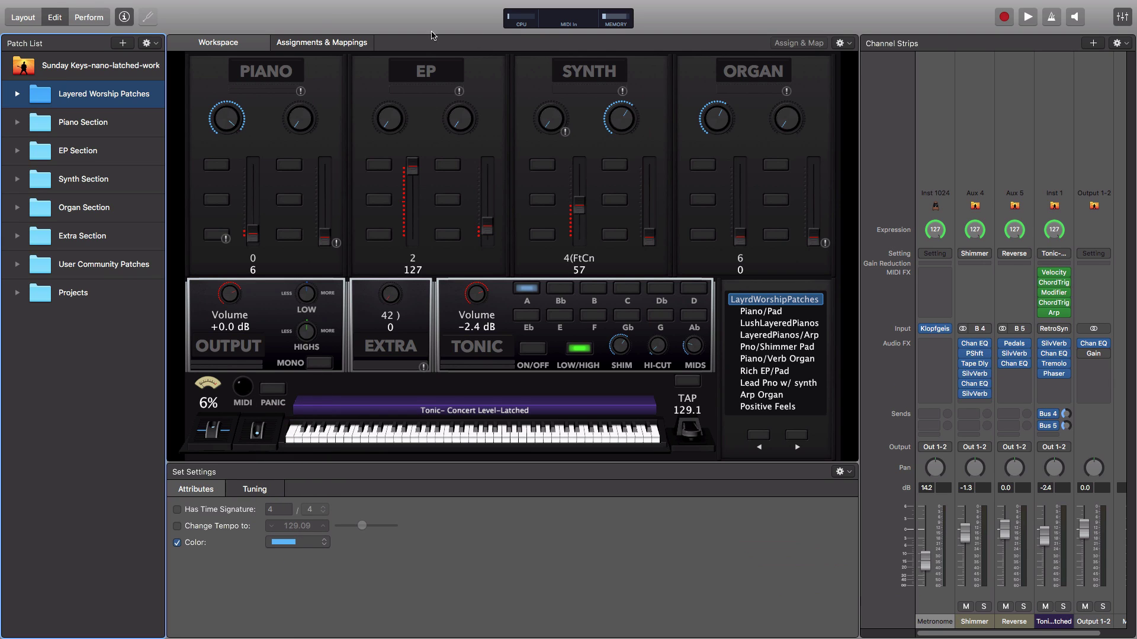
mouse_move(201, 15)
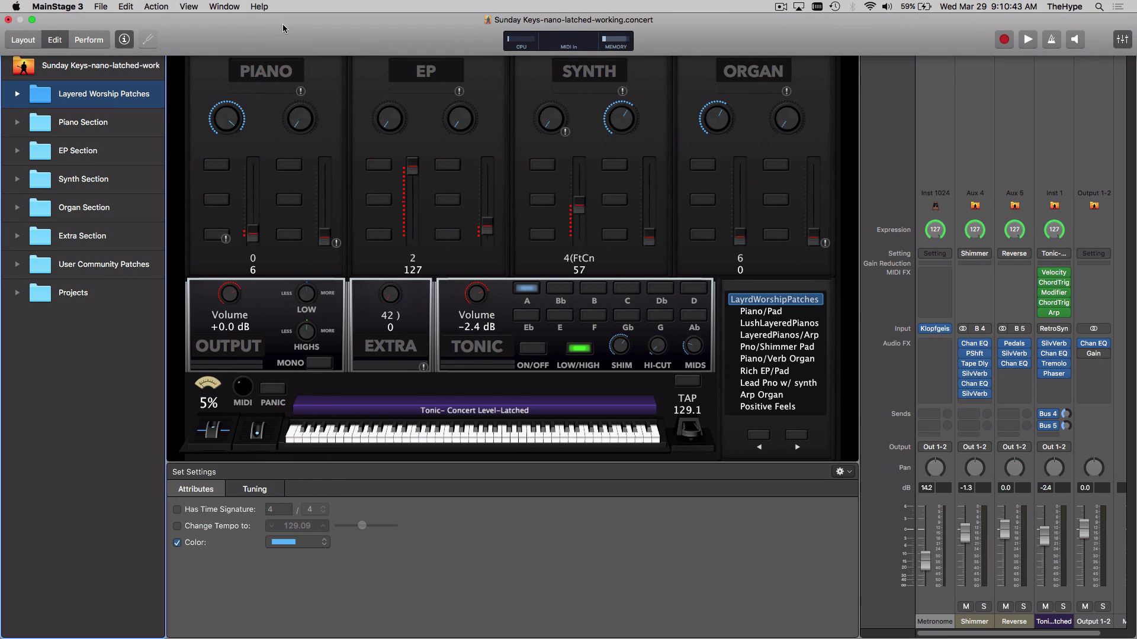
- In Customize Toolbar, add the CPU/memory meter, metronome and inspectors toggle to the toolbar
right_click(299, 33)
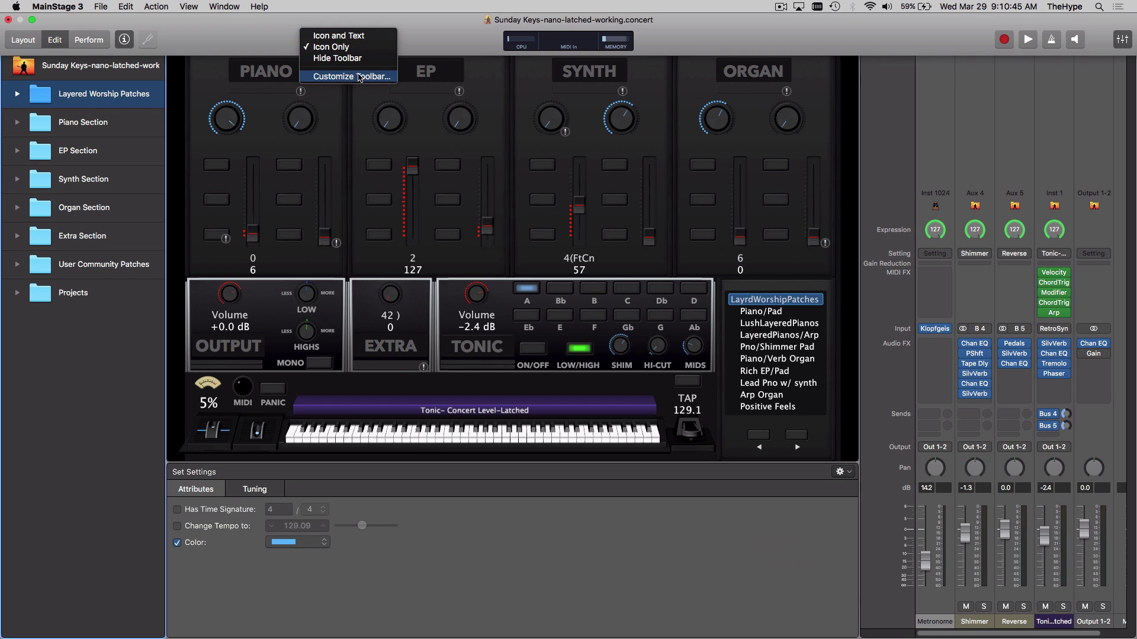
click(268, 41)
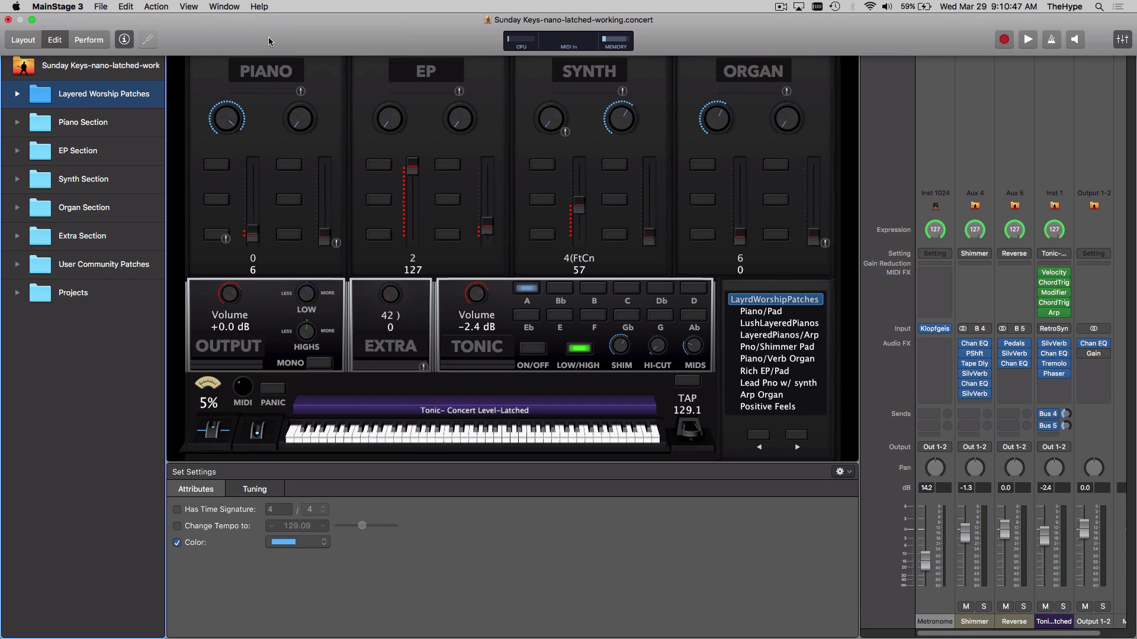
right_click(268, 41)
click(303, 89)
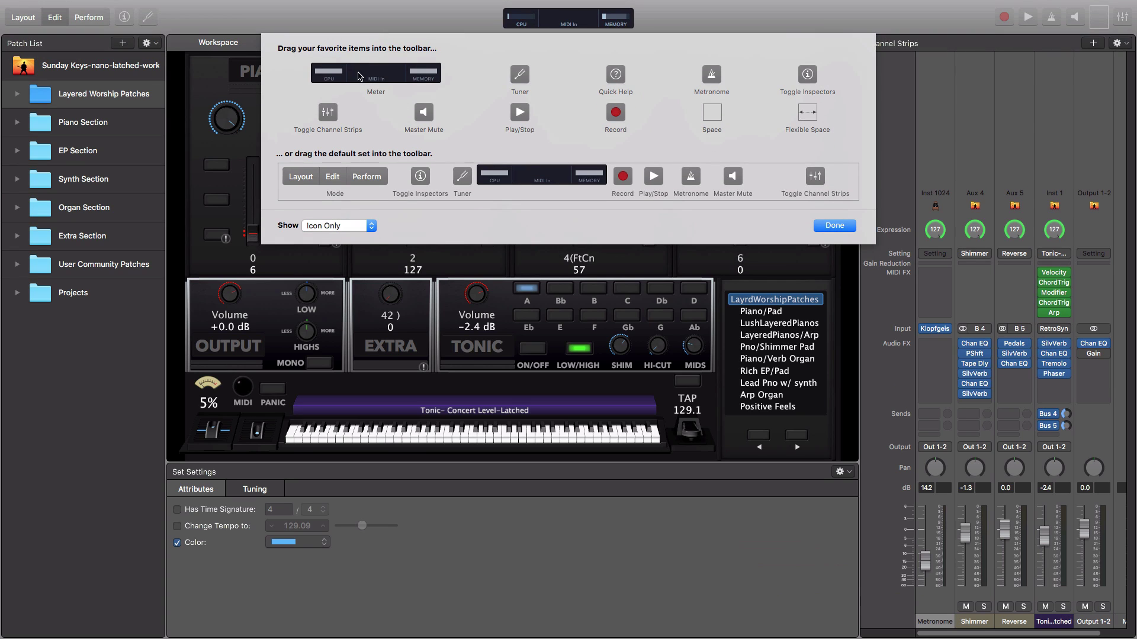
drag(358, 76, 245, 18)
drag(712, 74, 398, 16)
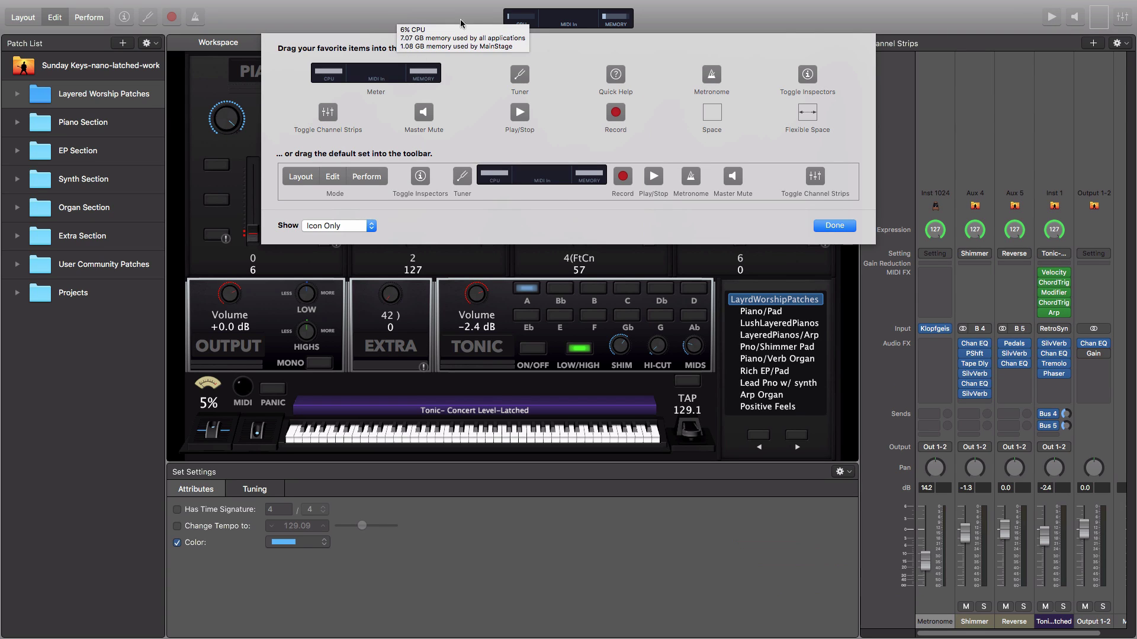
drag(808, 74, 672, 15)
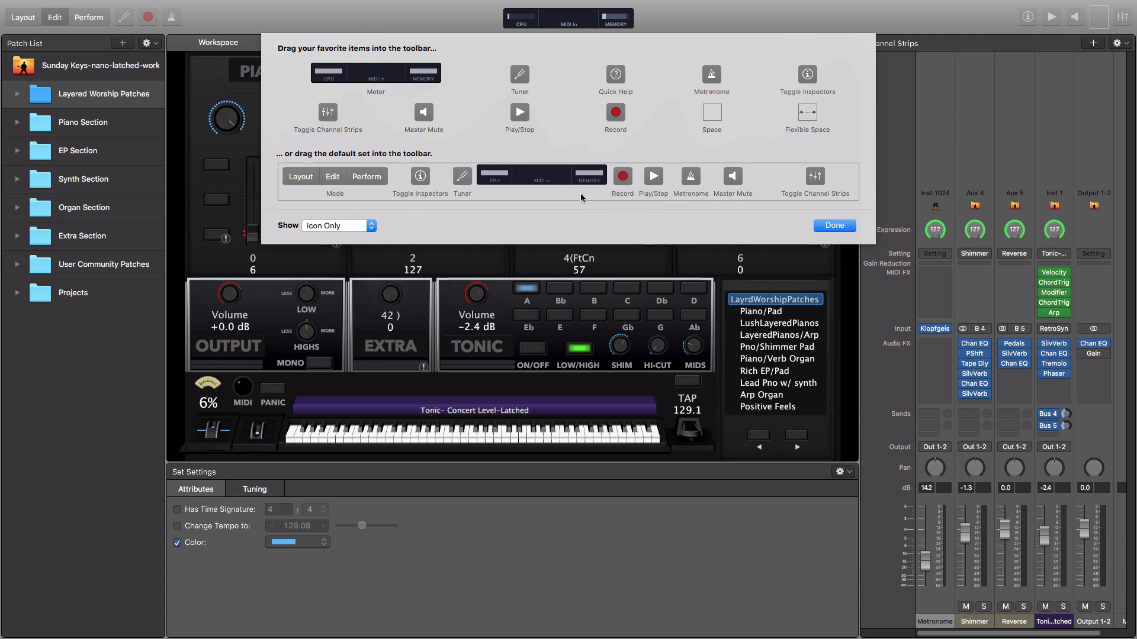
- Restore the default toolbar item set and display items as Icon and Text
drag(574, 186, 570, 26)
click(371, 226)
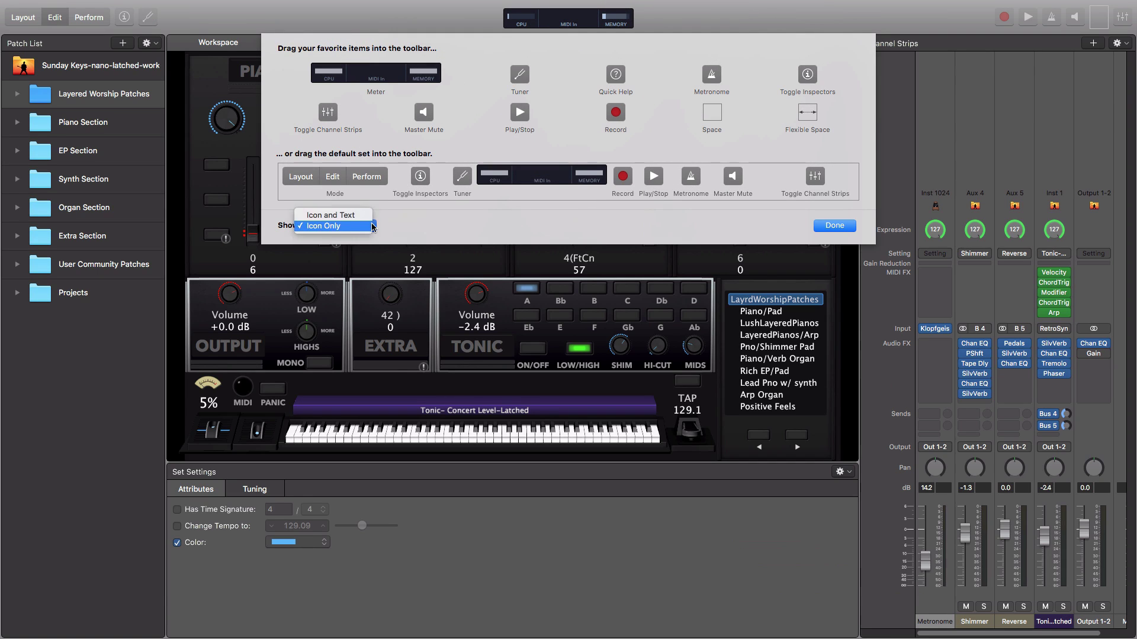
click(351, 215)
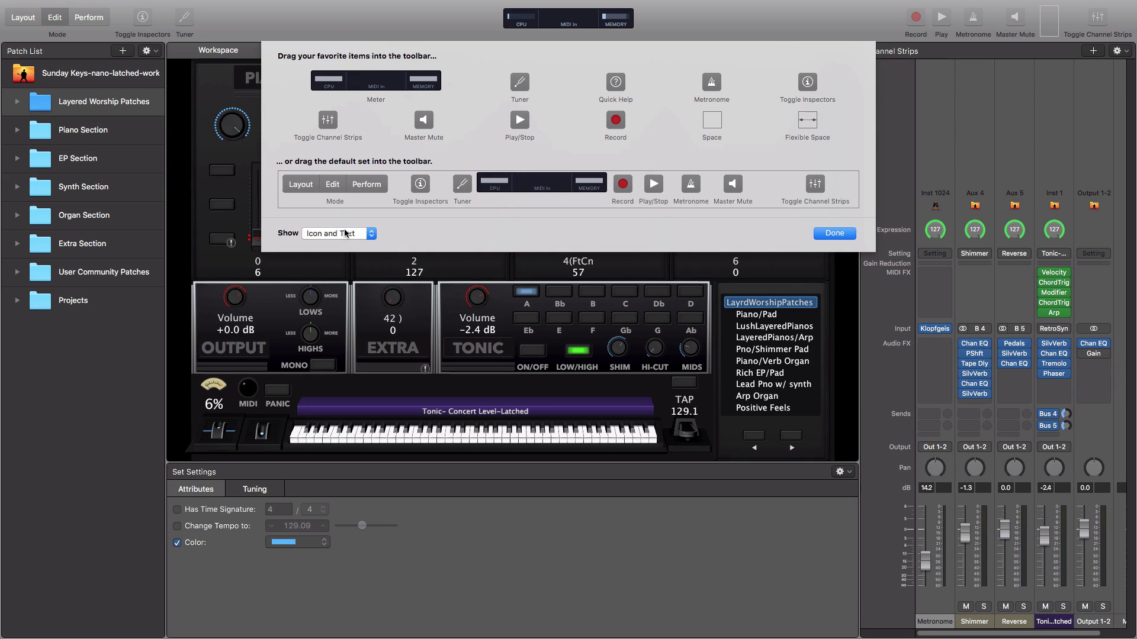
click(833, 233)
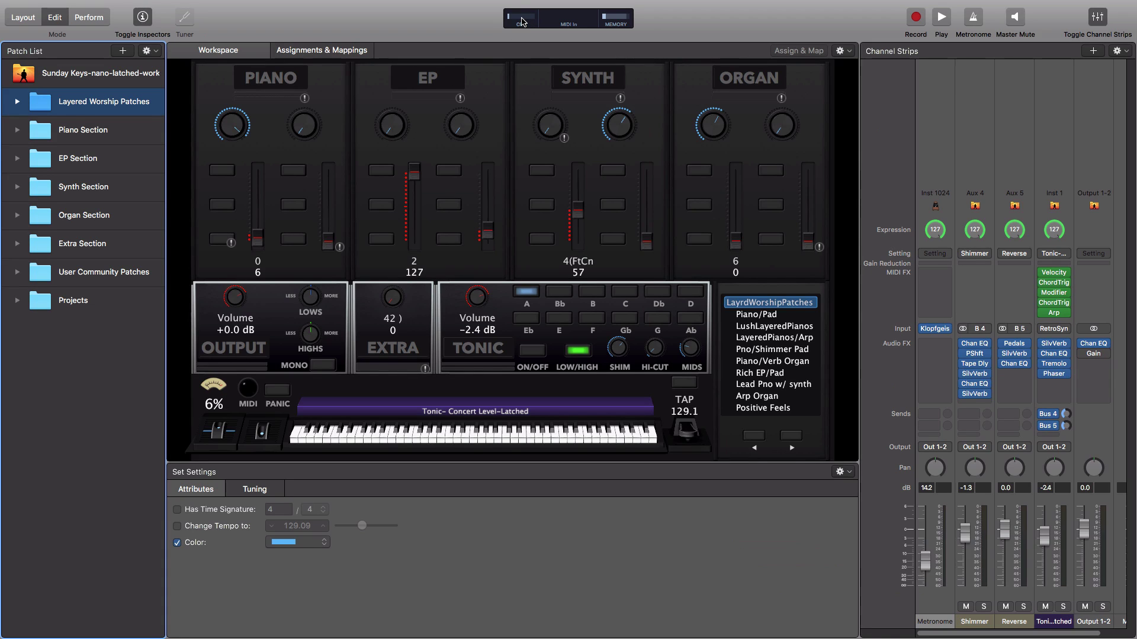
mouse_move(521, 22)
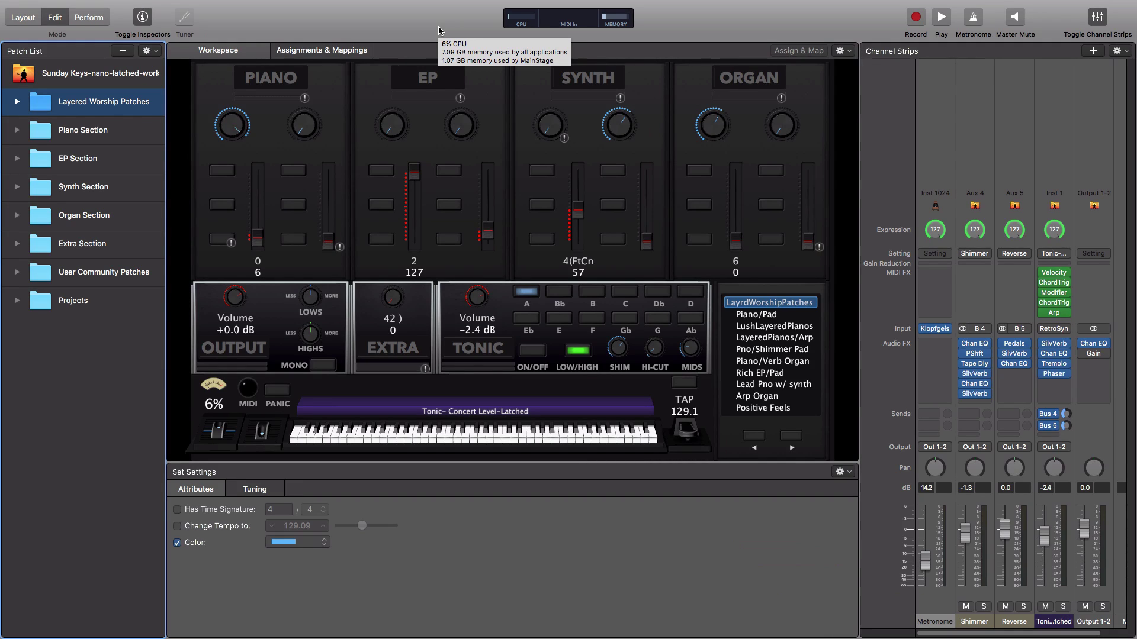
mouse_move(327, 4)
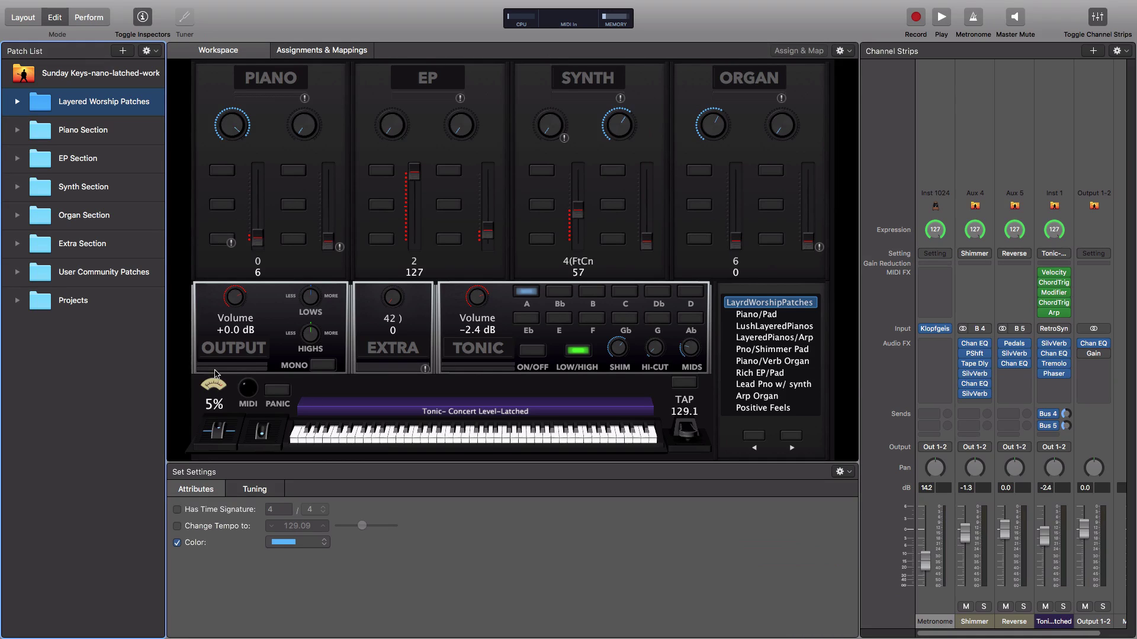
mouse_move(556, 17)
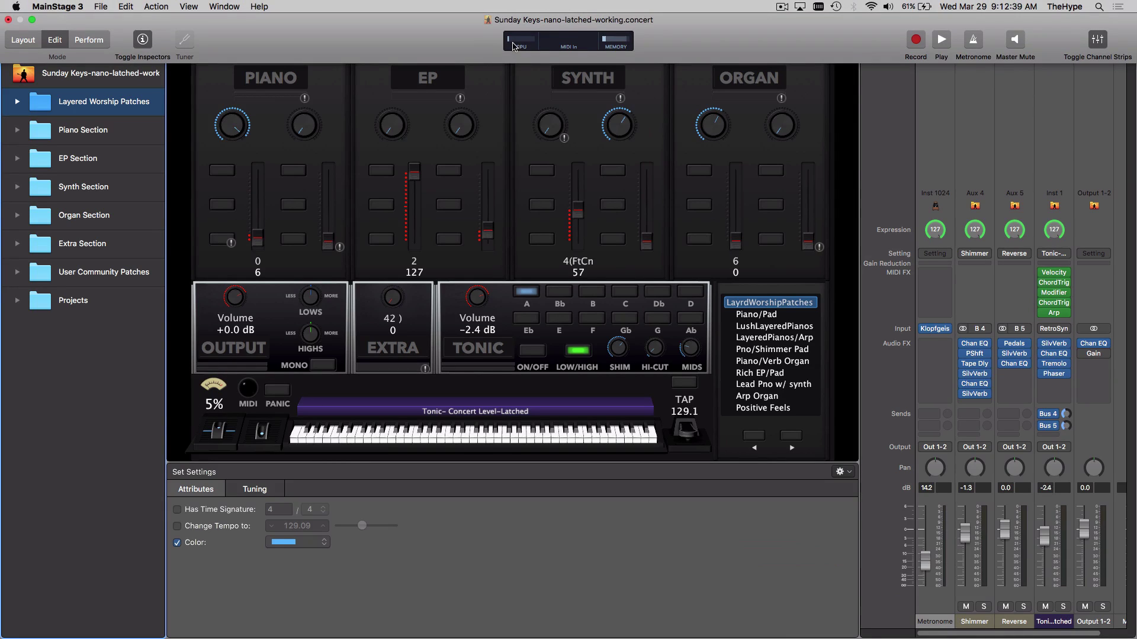
mouse_move(523, 44)
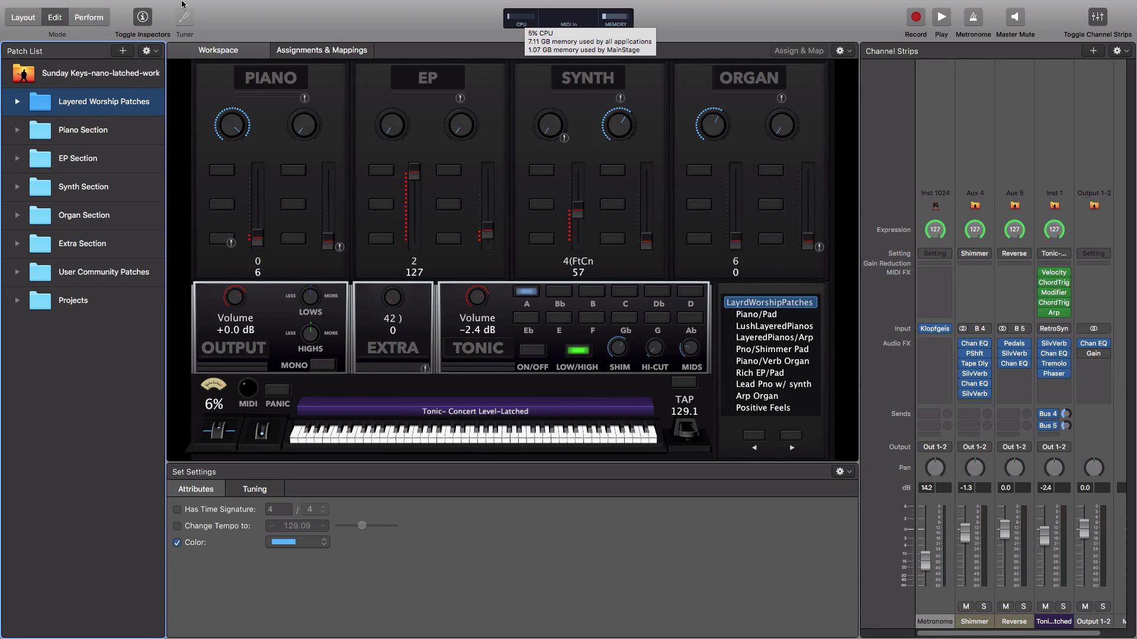
click(23, 18)
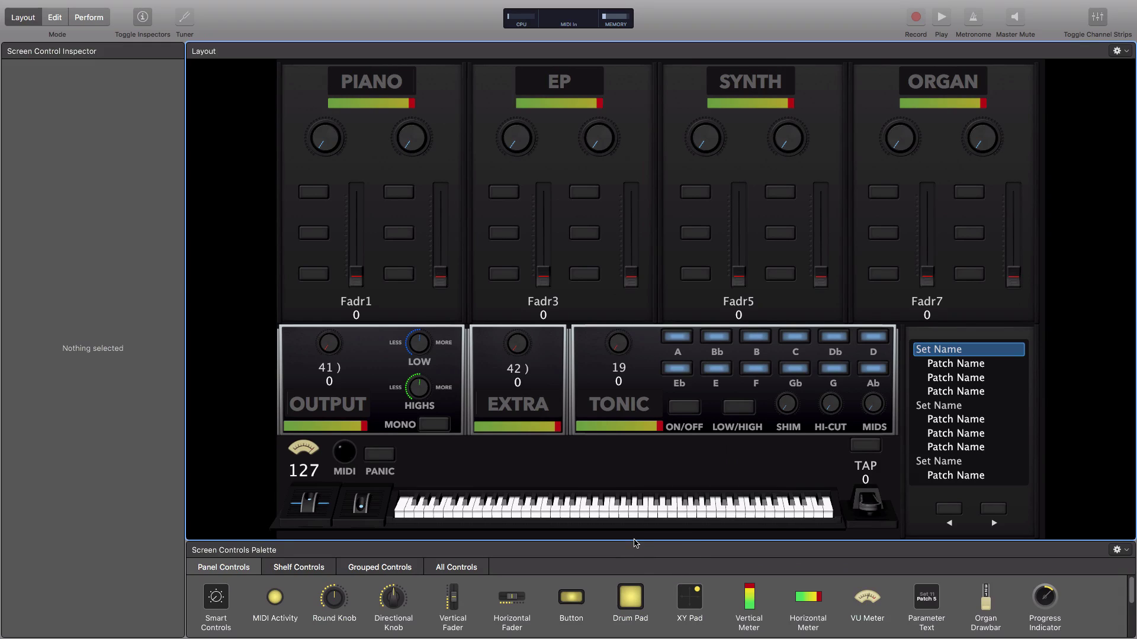
mouse_move(187, 52)
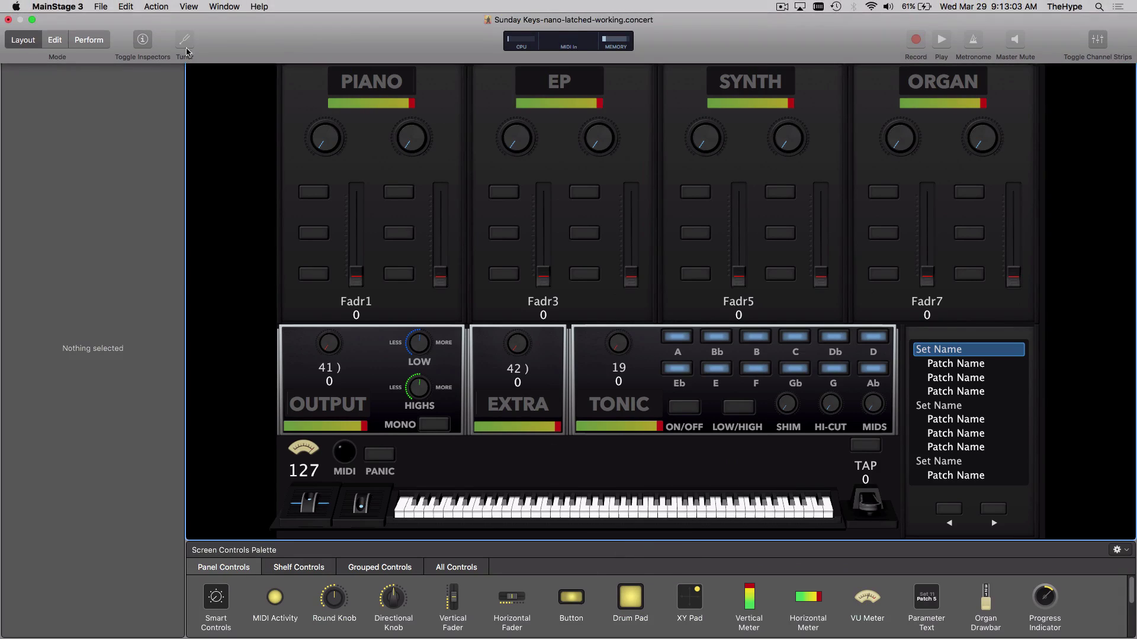
click(54, 40)
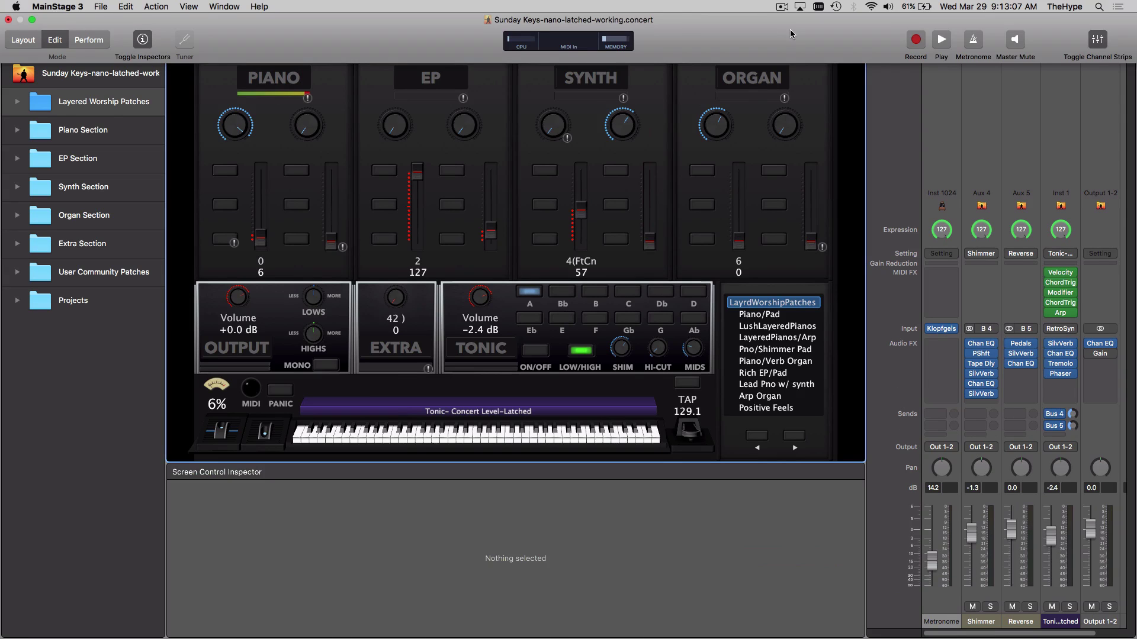
- Select the concert and browse Aux 1's audio effect list without adding anything
click(129, 78)
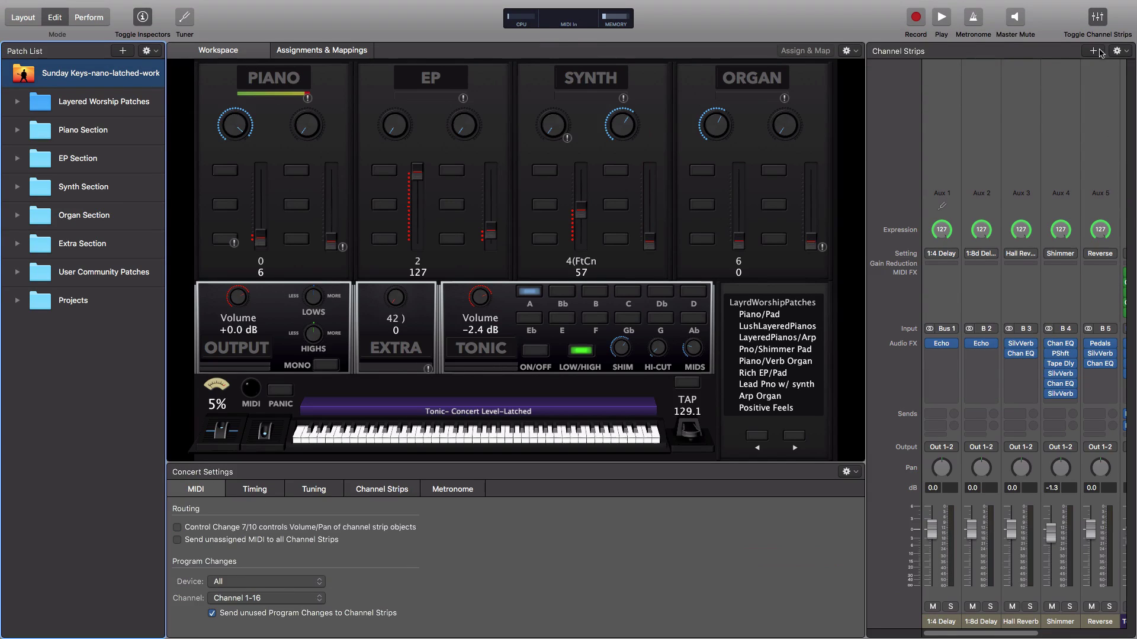
click(944, 354)
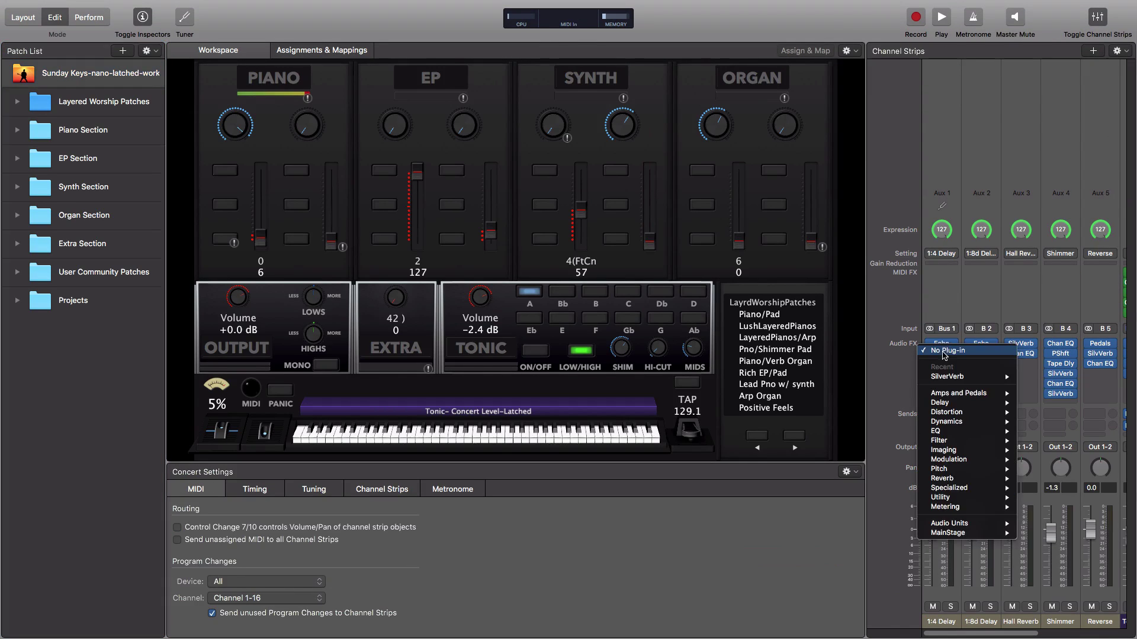
mouse_move(958, 462)
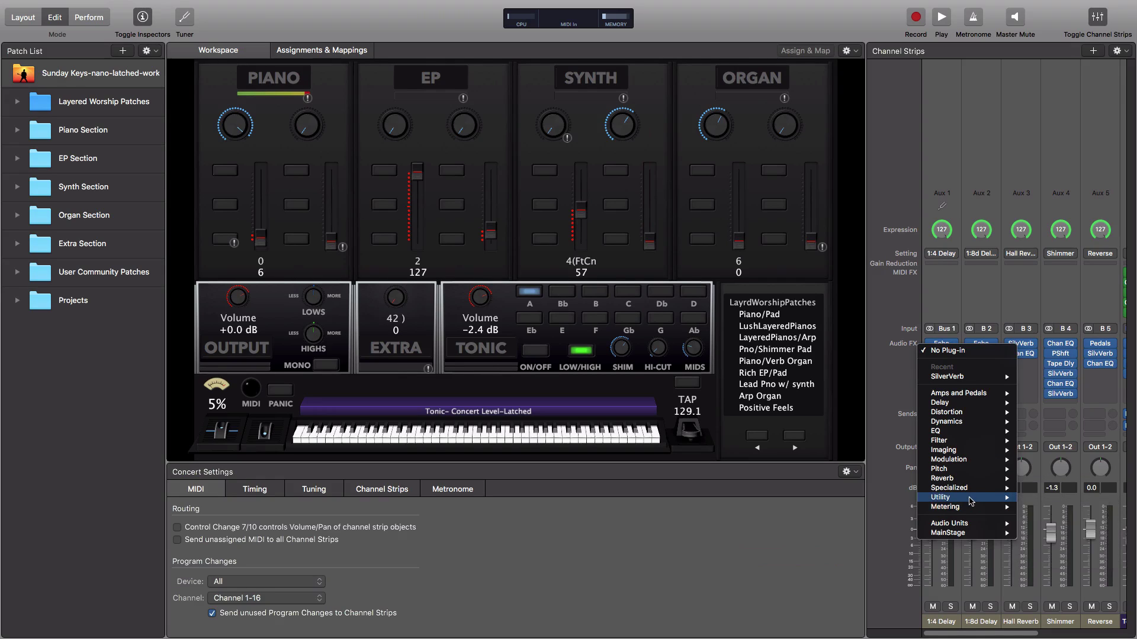
mouse_move(971, 499)
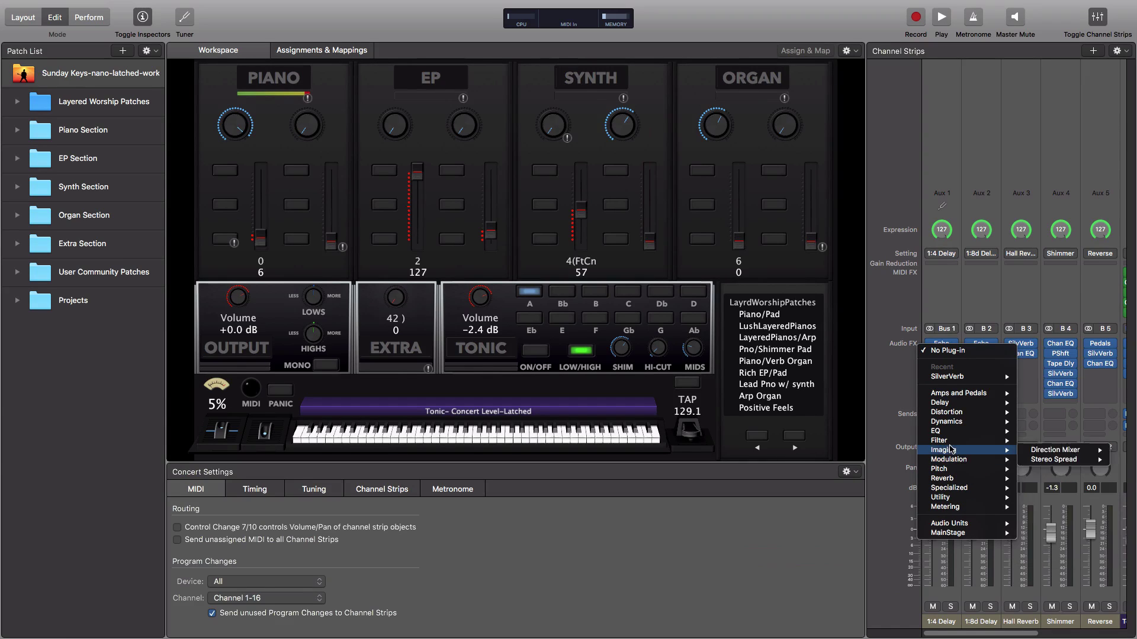
mouse_move(944, 424)
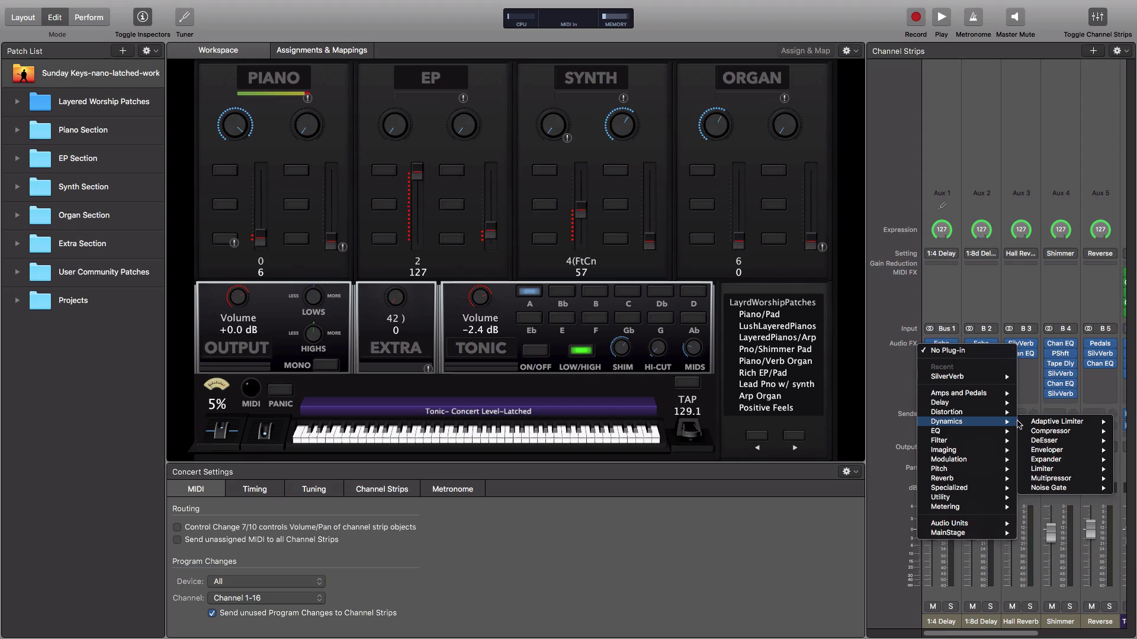
mouse_move(1028, 426)
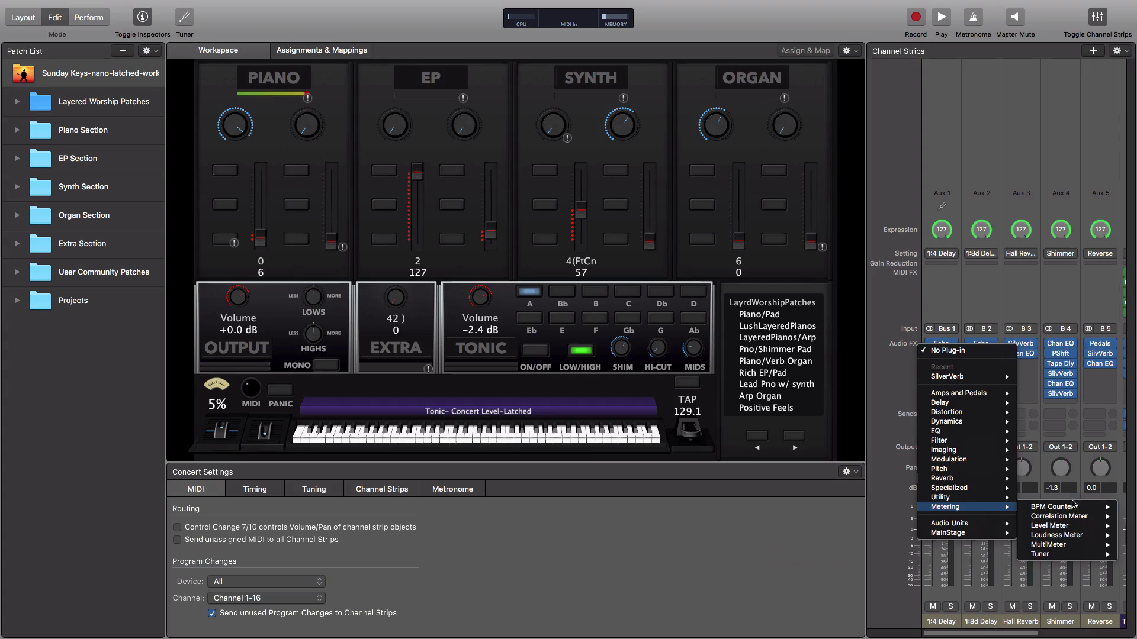
click(994, 539)
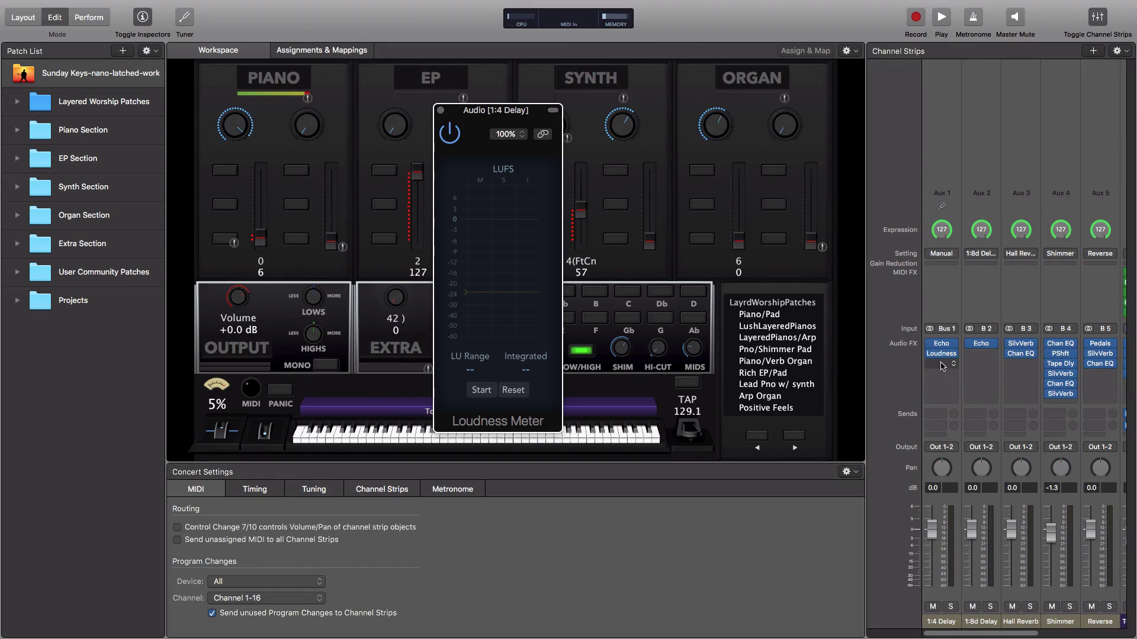
scroll(1045, 401, right, 3)
scroll(1046, 401, left, 5)
- Close the Loudness Meter window and set Aux 1's Loudness Meter slot to No Plug-in
click(947, 364)
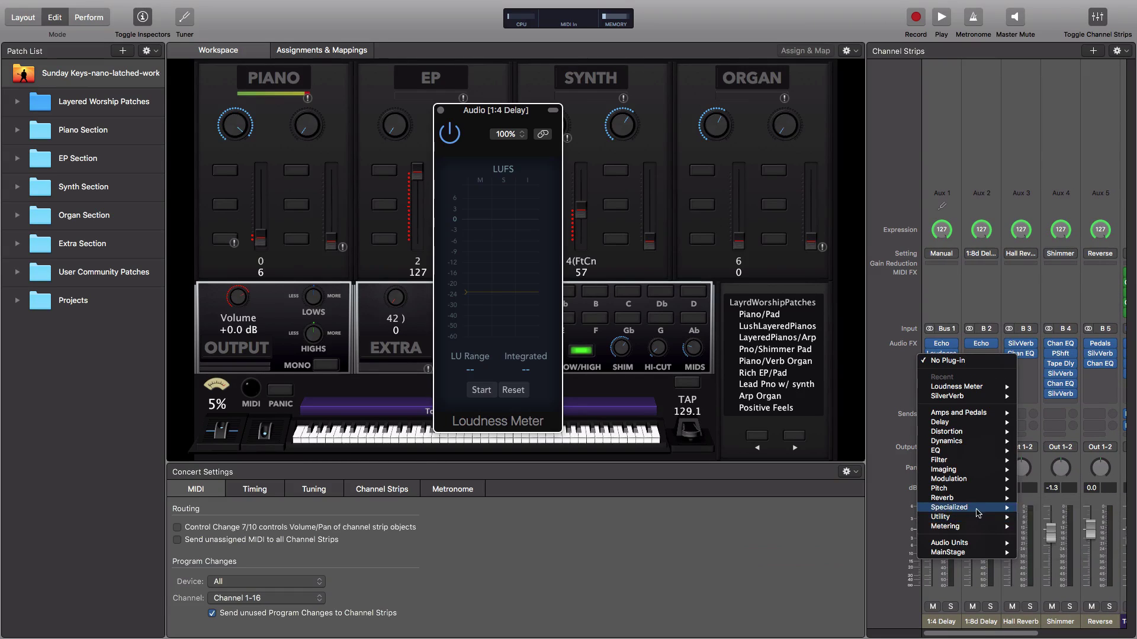
mouse_move(973, 508)
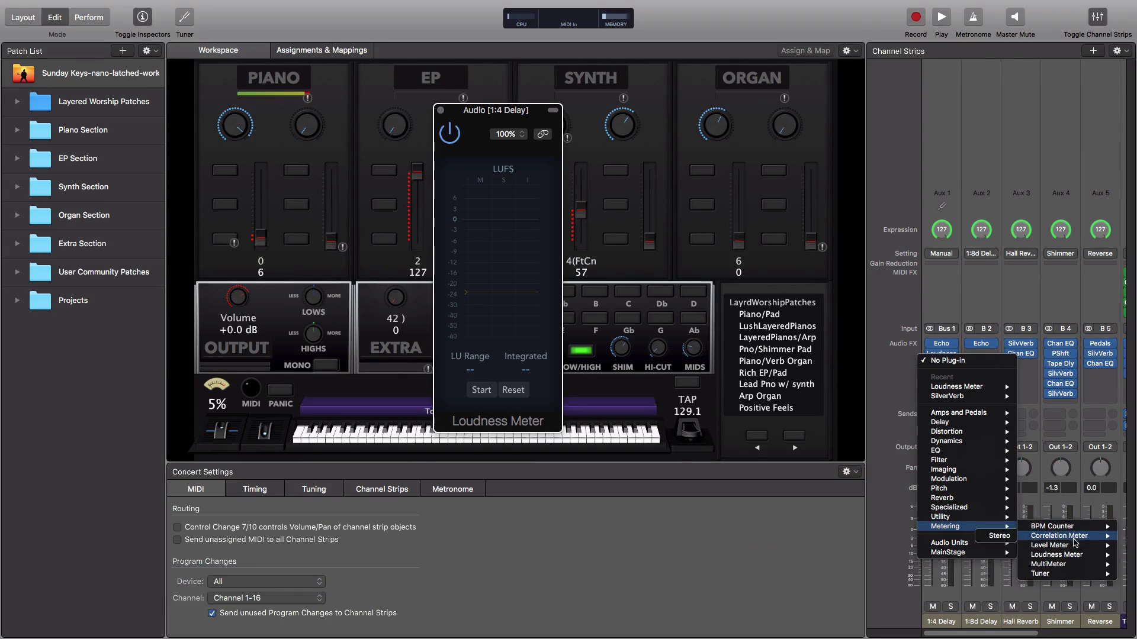
mouse_move(1076, 548)
click(890, 357)
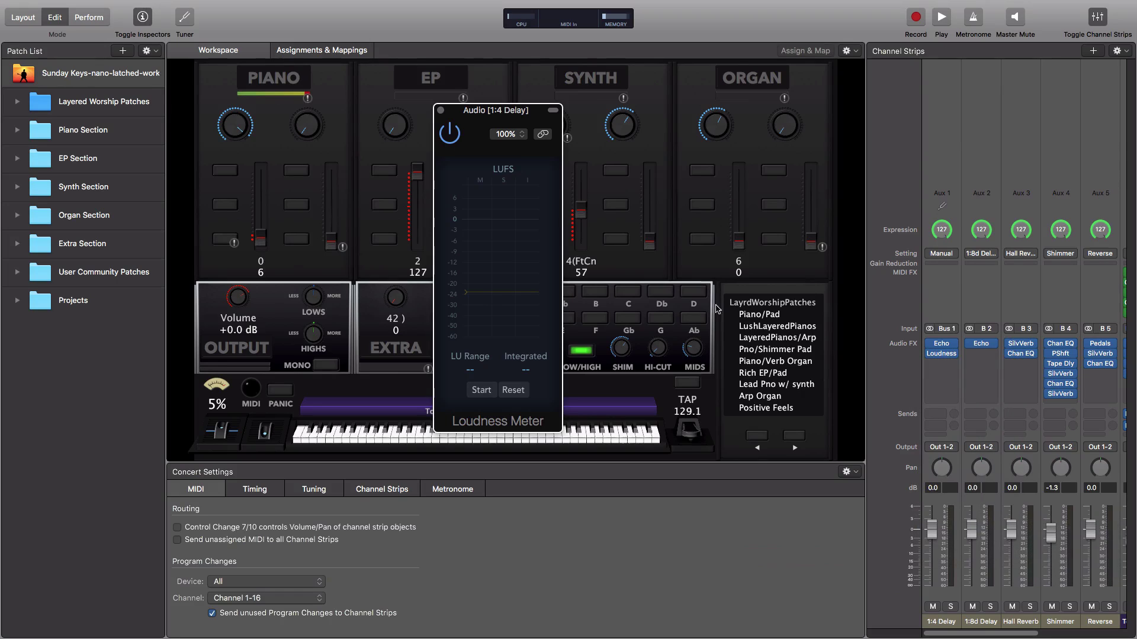
click(441, 111)
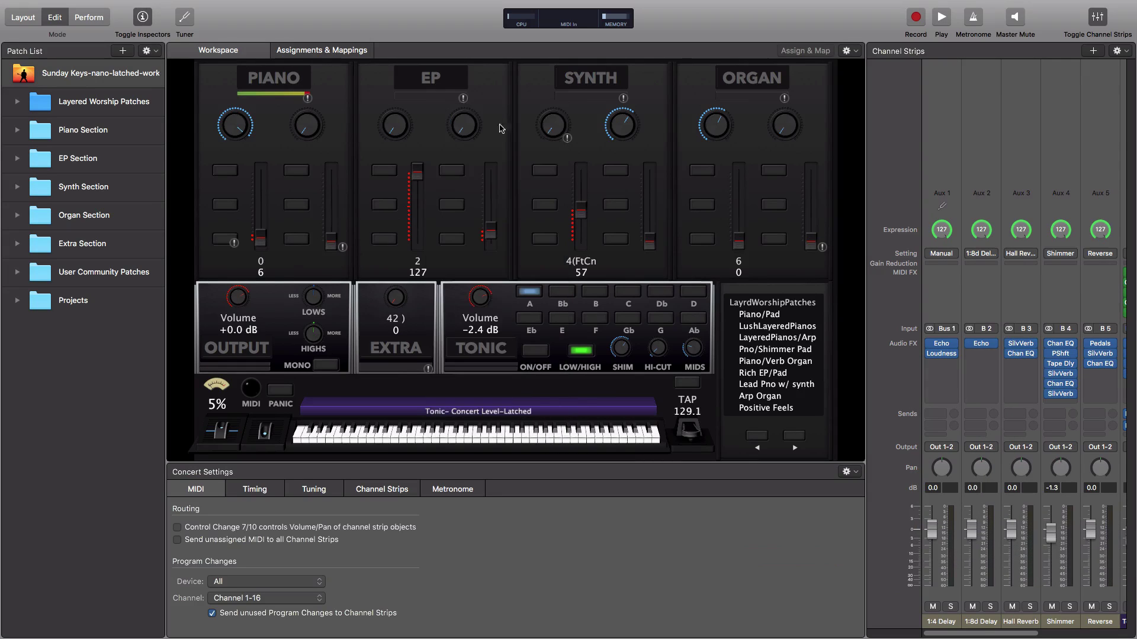
click(956, 356)
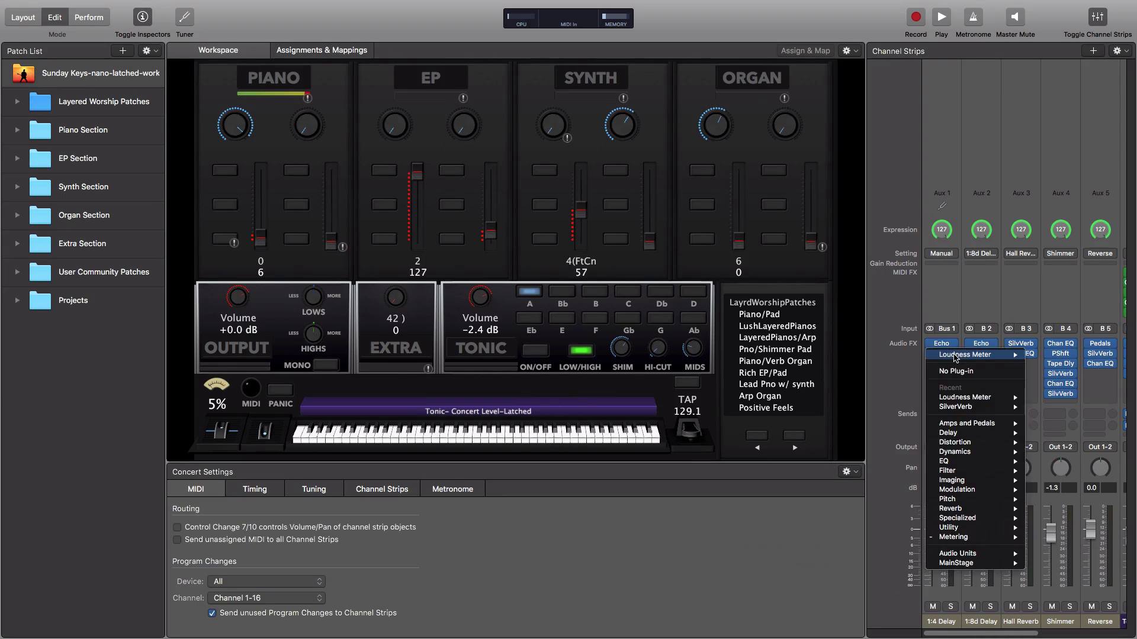
click(959, 372)
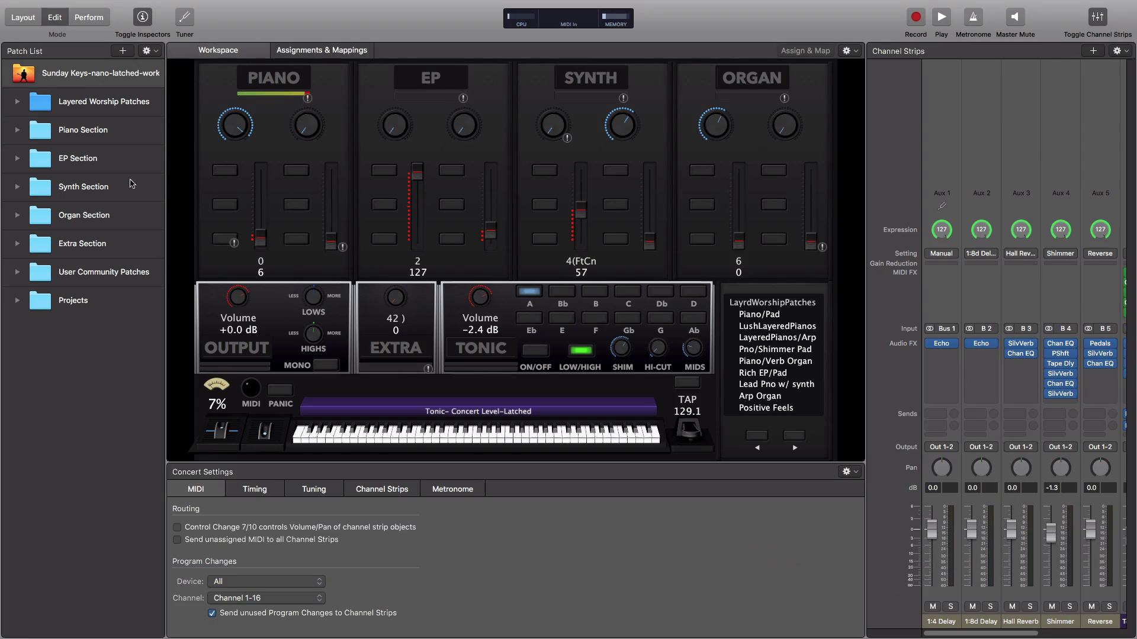
- Toggle the inspector panes several times, ending with the Screen Control Inspector hidden
click(144, 41)
click(144, 42)
click(144, 42)
click(143, 42)
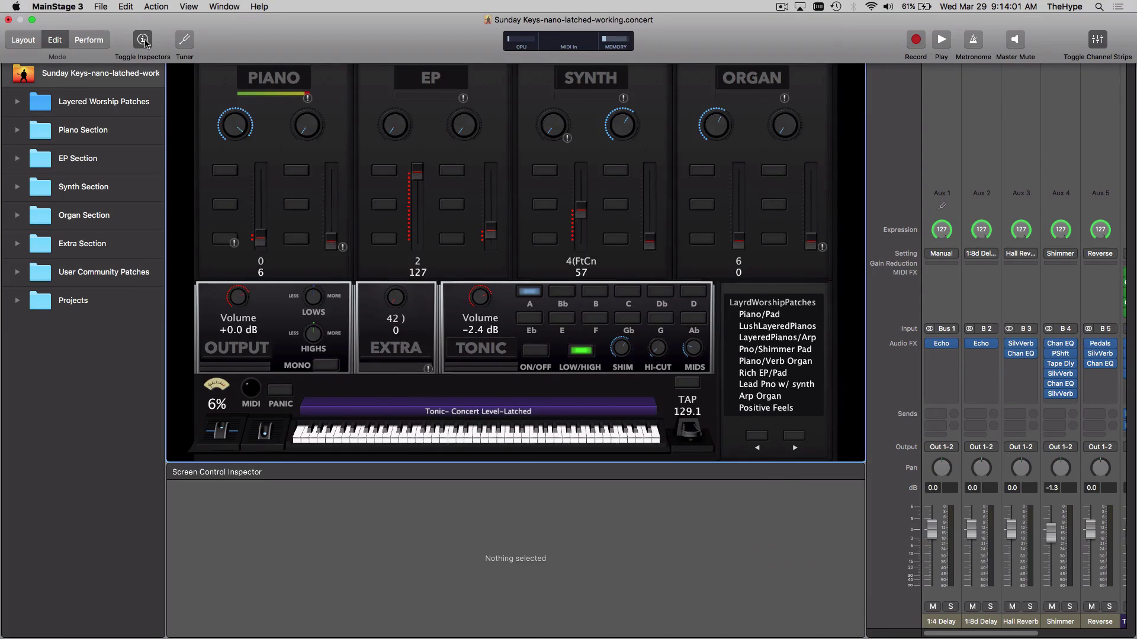
click(144, 41)
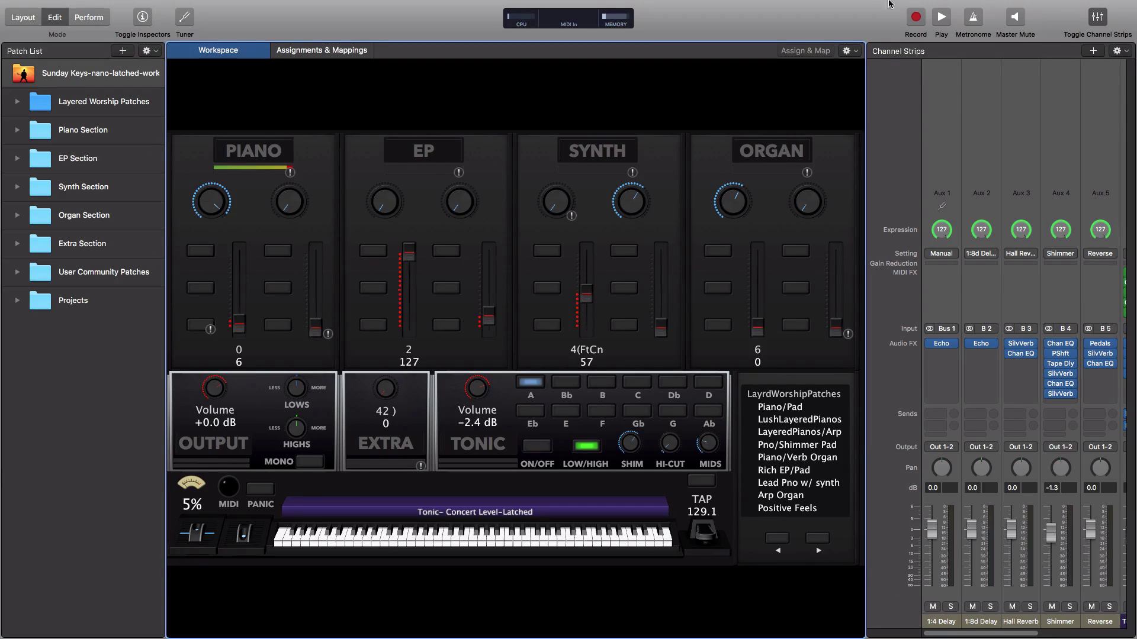
- Toggle the channel strips off and back on, restore full screen, and show the Screen Control Inspector
mouse_move(1095, 5)
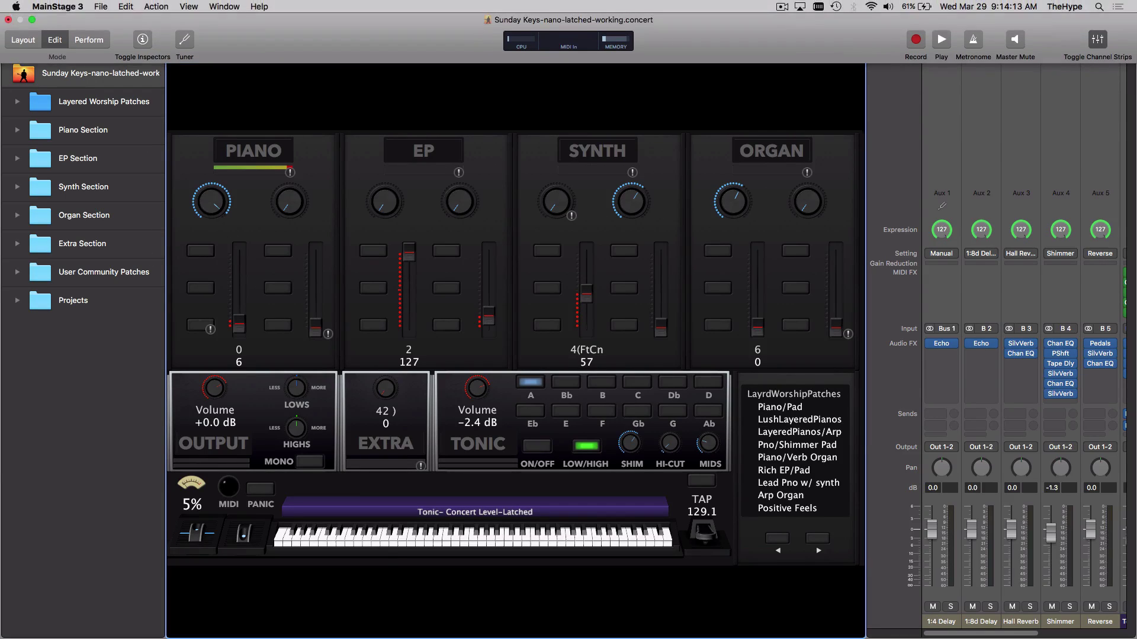
click(1098, 40)
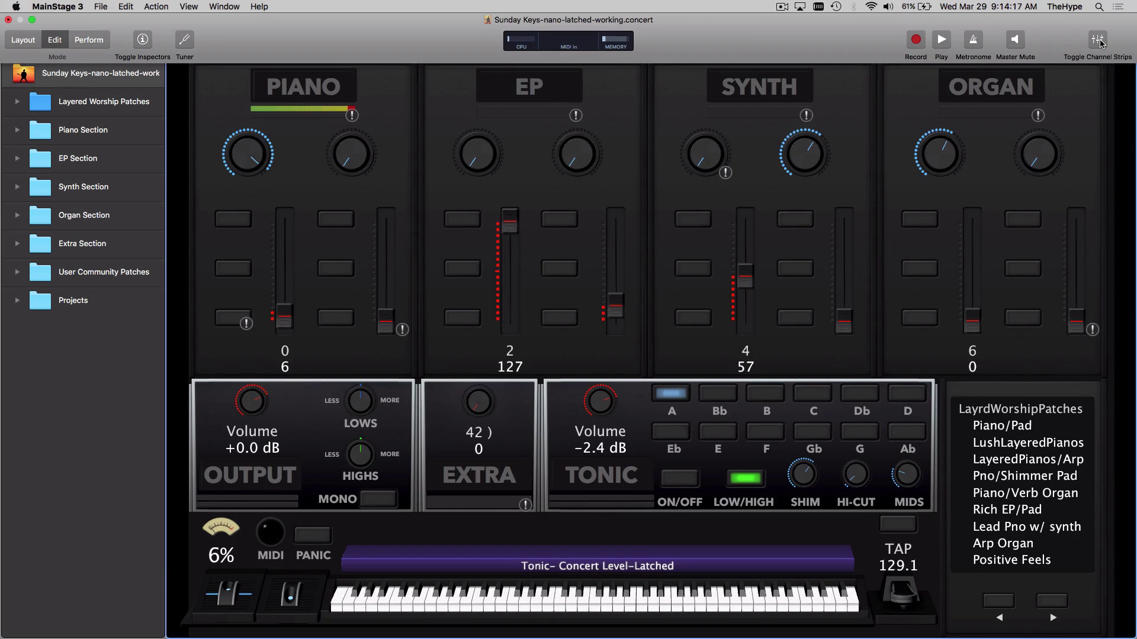
click(1098, 40)
click(1098, 39)
click(1098, 40)
key(ctrl+super+f)
click(143, 17)
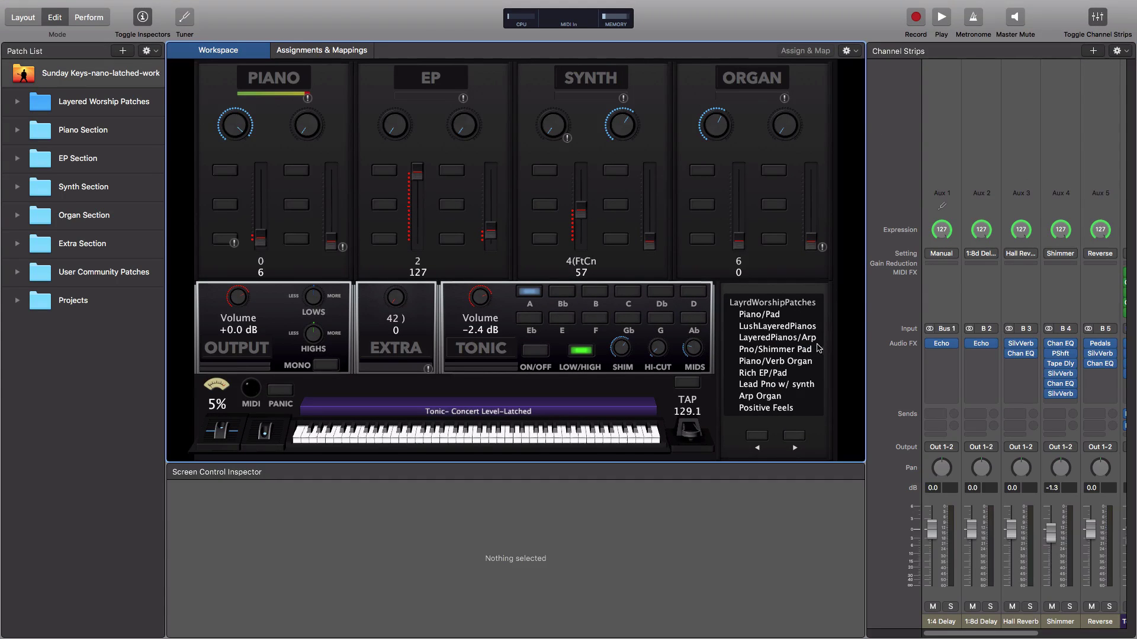
- Select Pad Layer 1 under Projects and add a Modifier MIDI effect to the ES2 strip
click(25, 306)
click(18, 301)
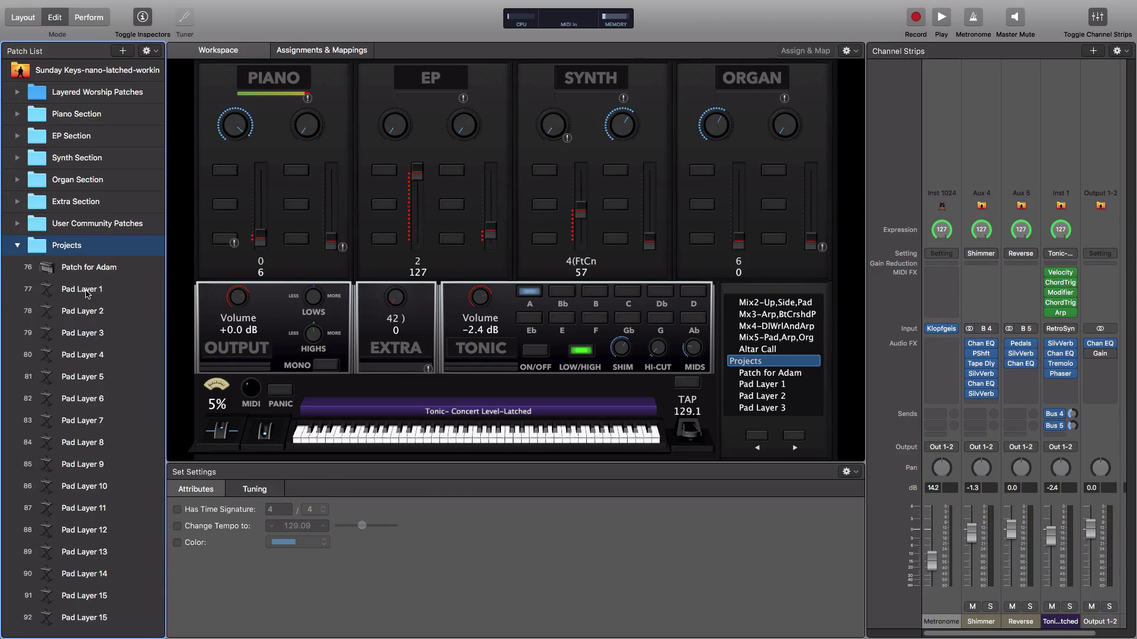
click(83, 289)
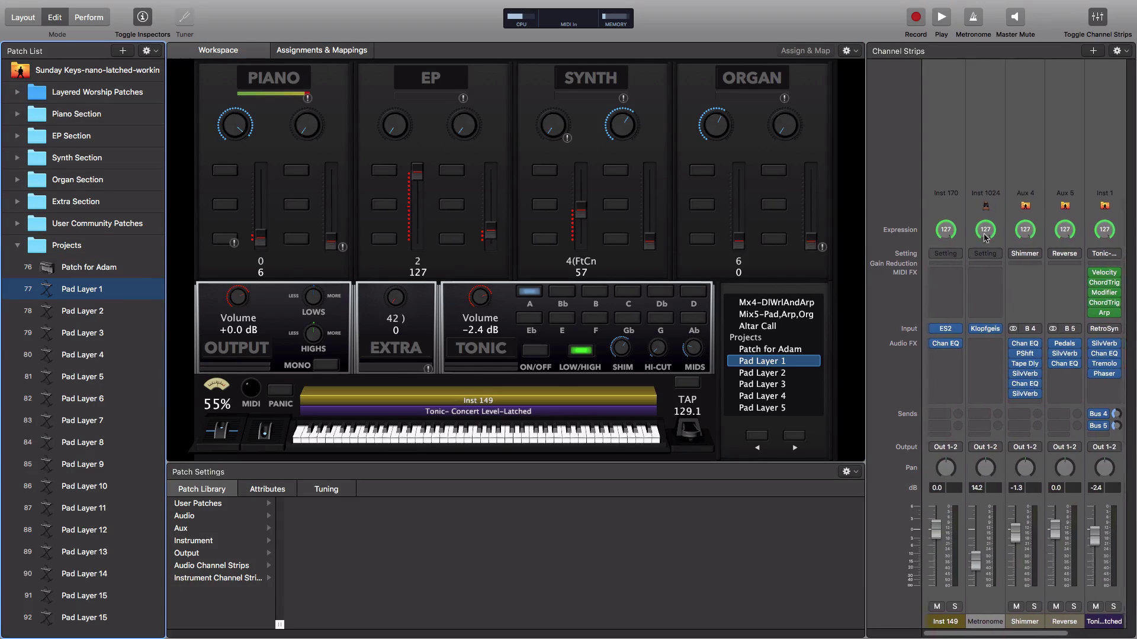
click(944, 278)
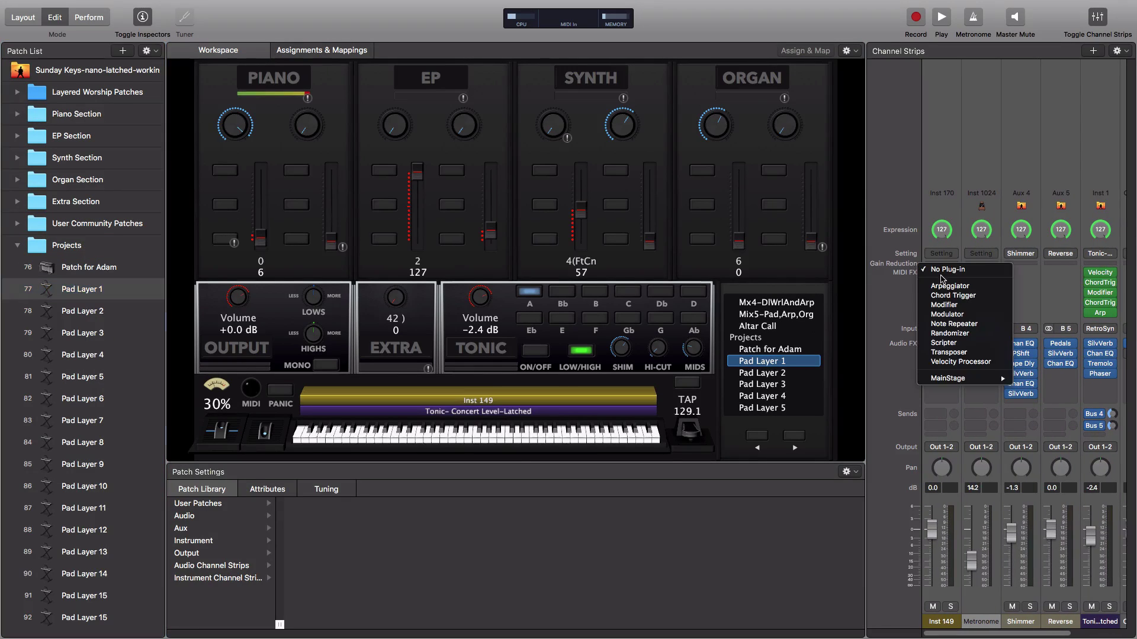
click(947, 313)
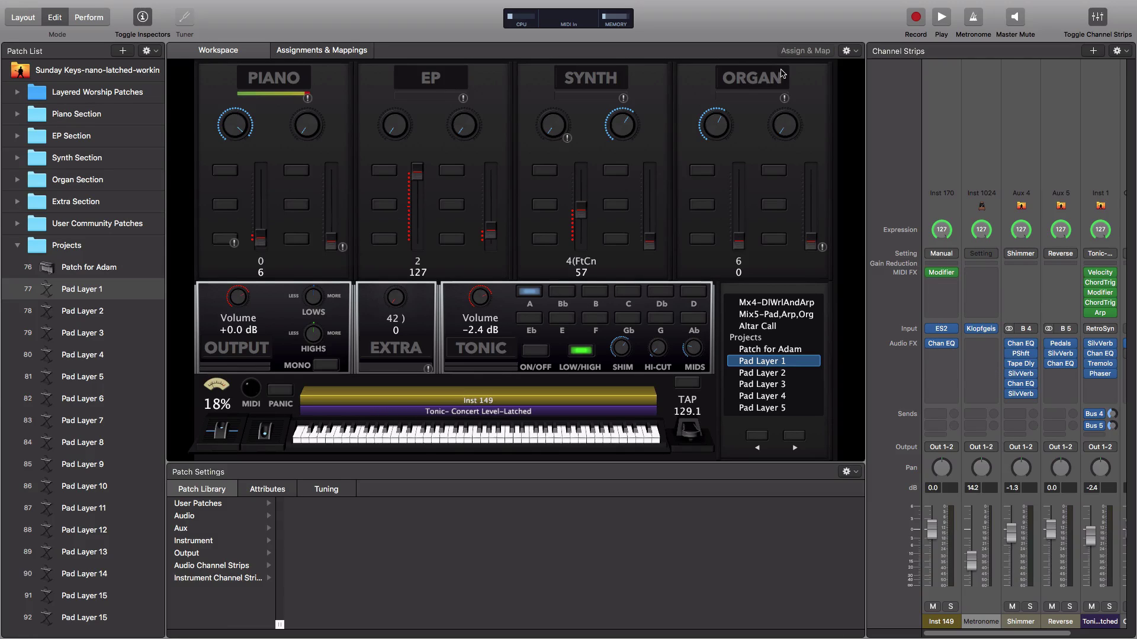
click(940, 272)
drag(962, 61, 478, 77)
- Inspect the Modifier's Re-Assign To list, leaving it on 1 Mod Wheel
click(475, 167)
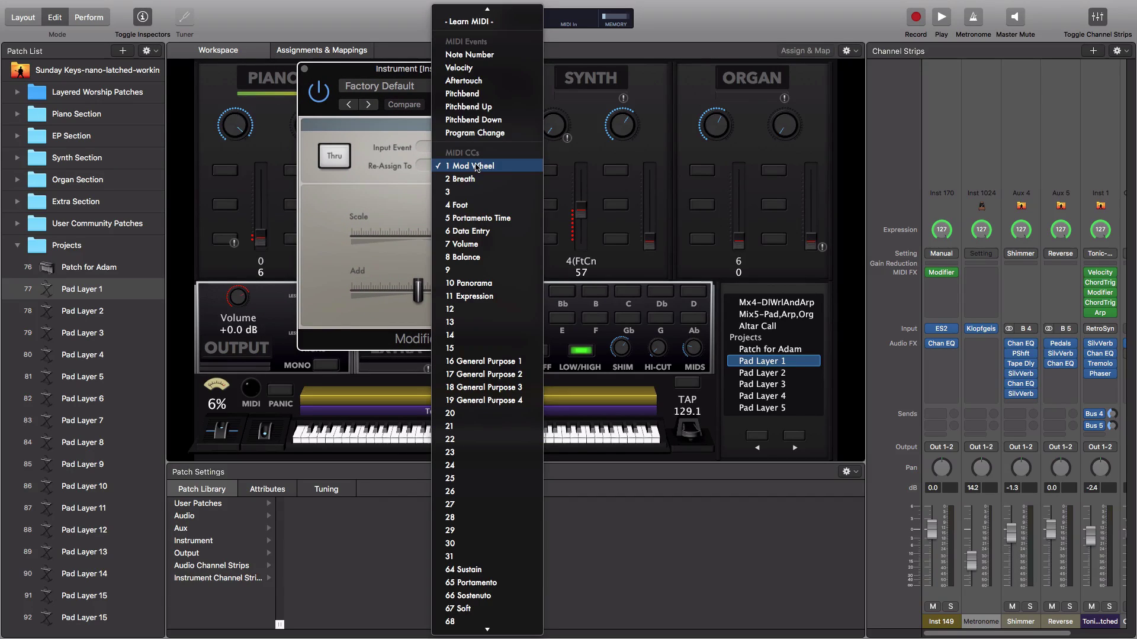
click(474, 165)
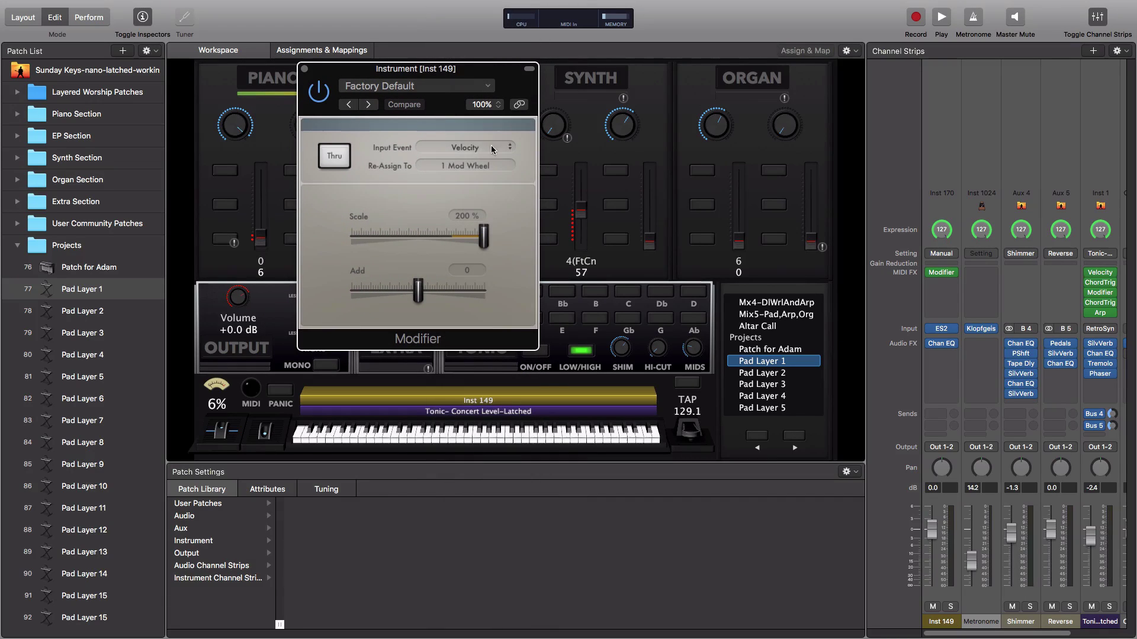
click(457, 166)
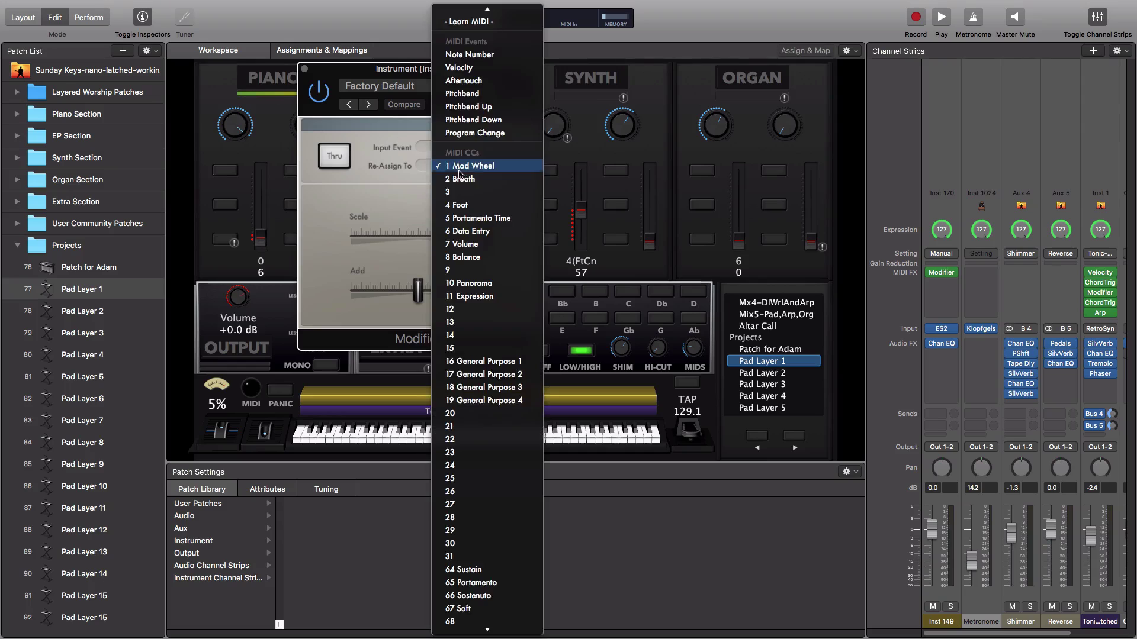
click(377, 184)
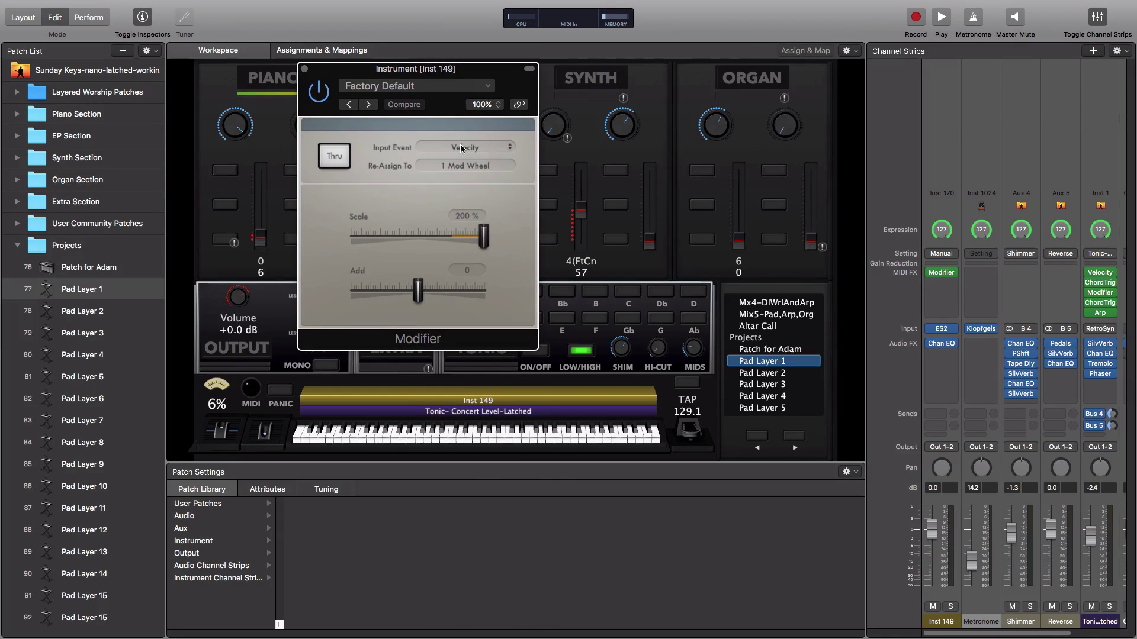
click(475, 168)
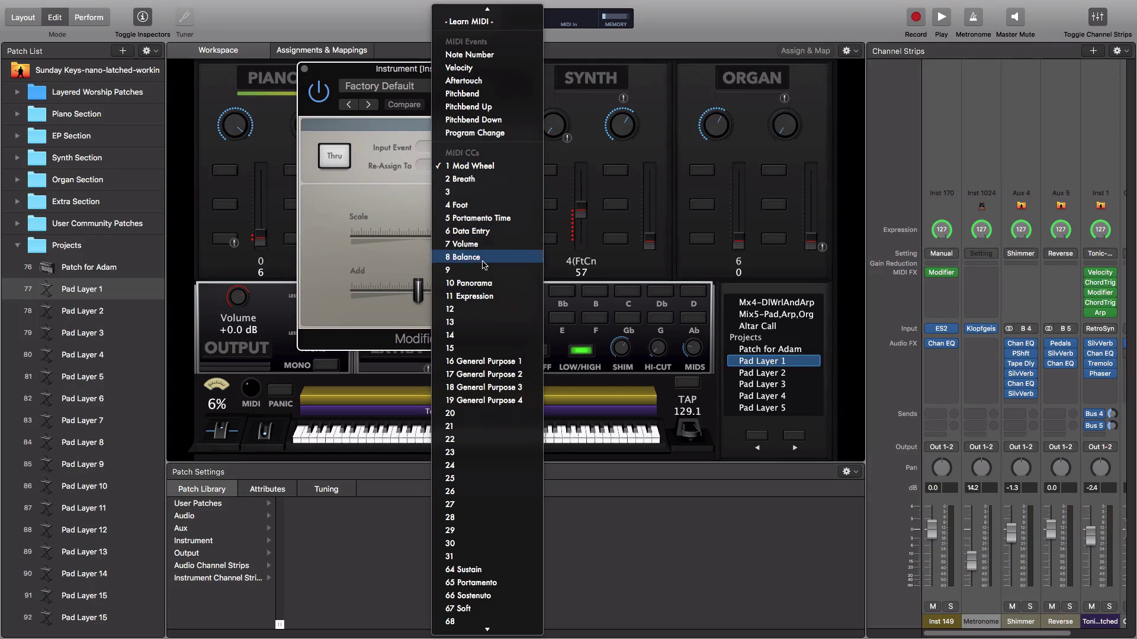
click(393, 172)
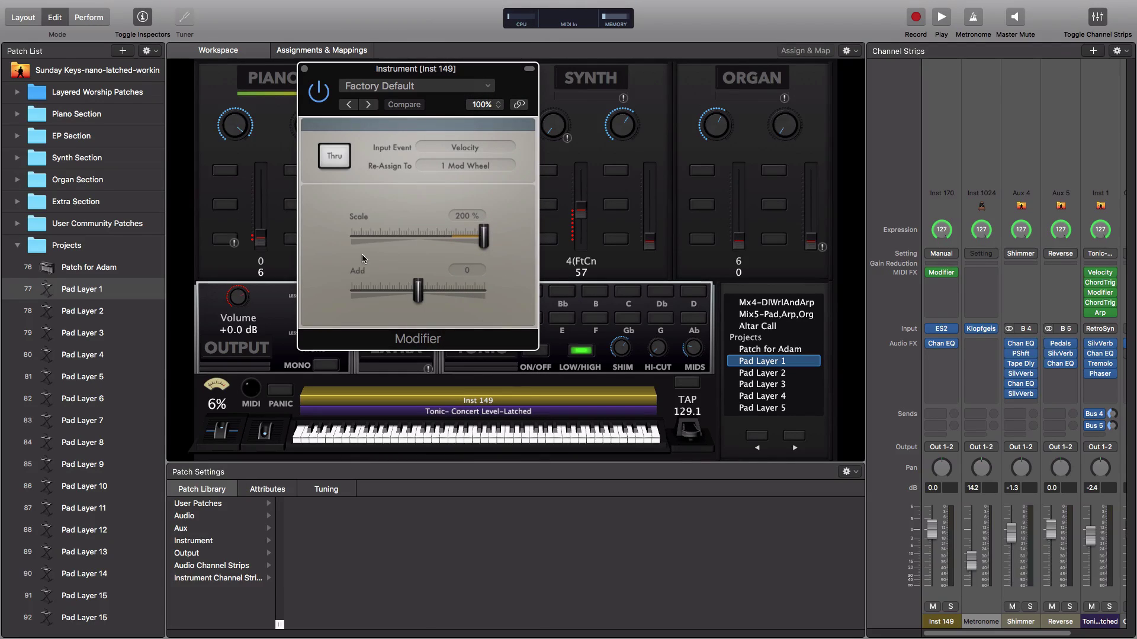
- Learn Chan EQ Peak 2 Gain as the Modifier's Re-Assign target, keeping Velocity as input event
click(496, 168)
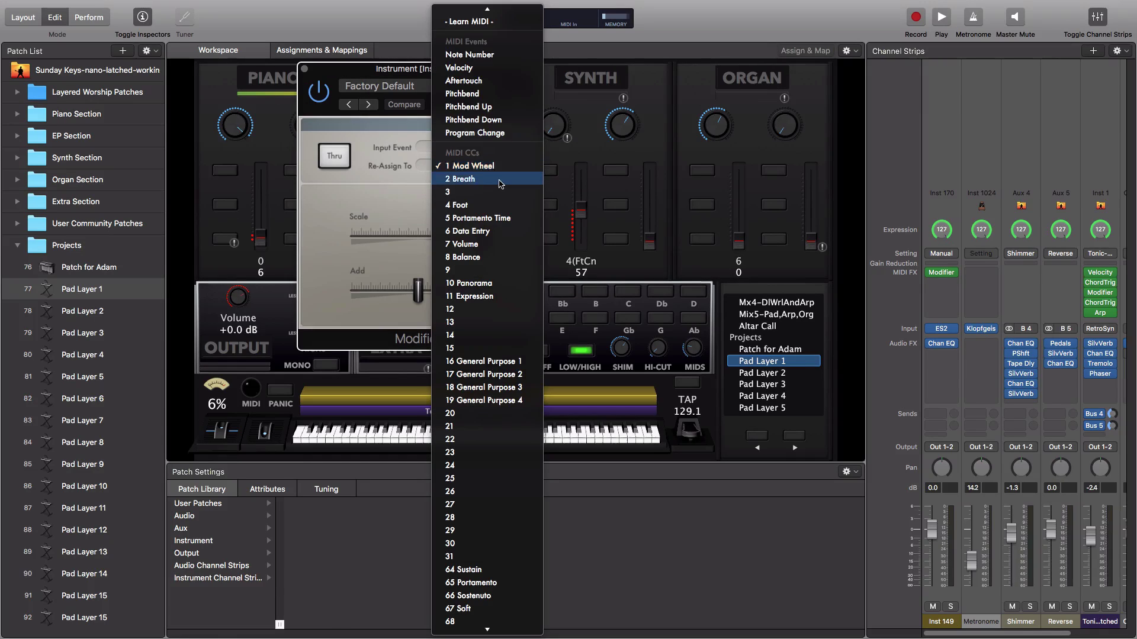
scroll(474, 101, up, 3)
click(489, 35)
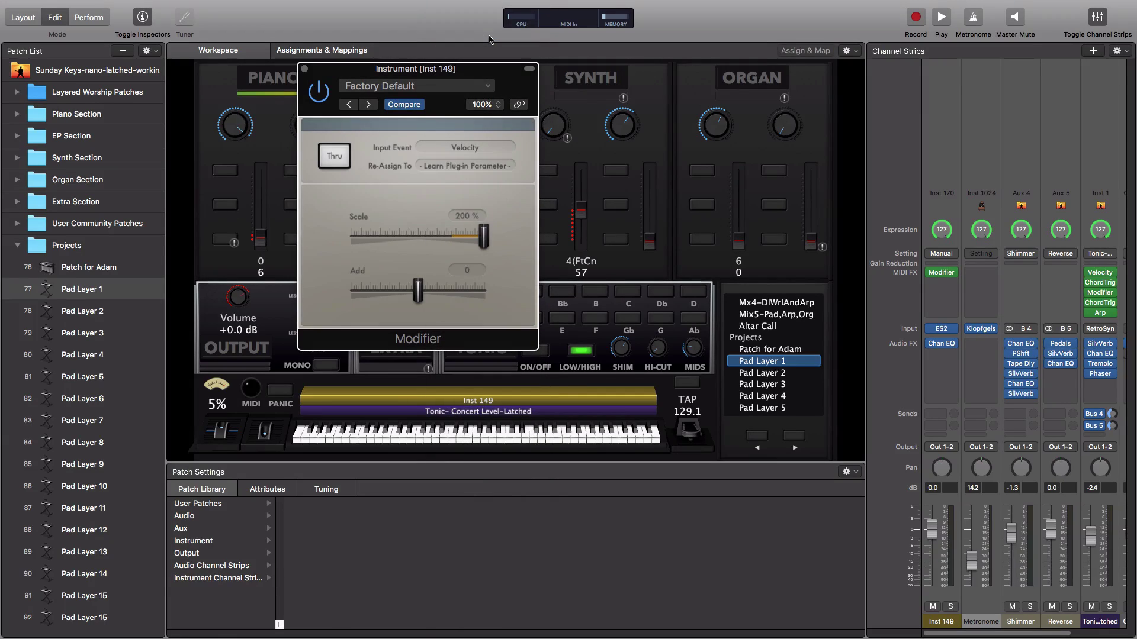
click(944, 347)
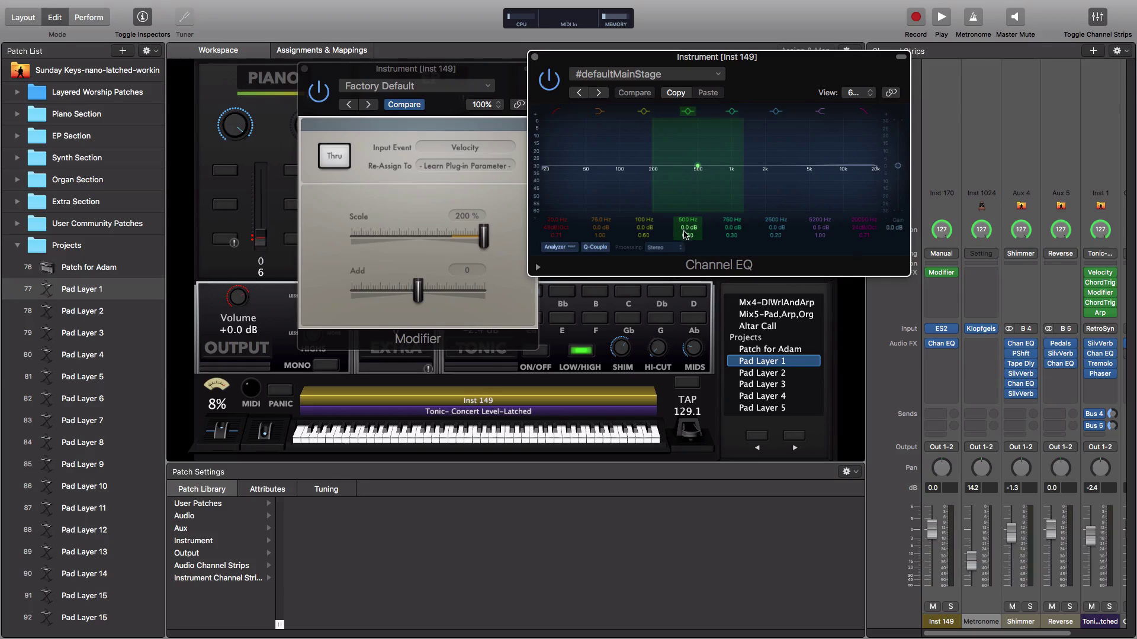
click(684, 230)
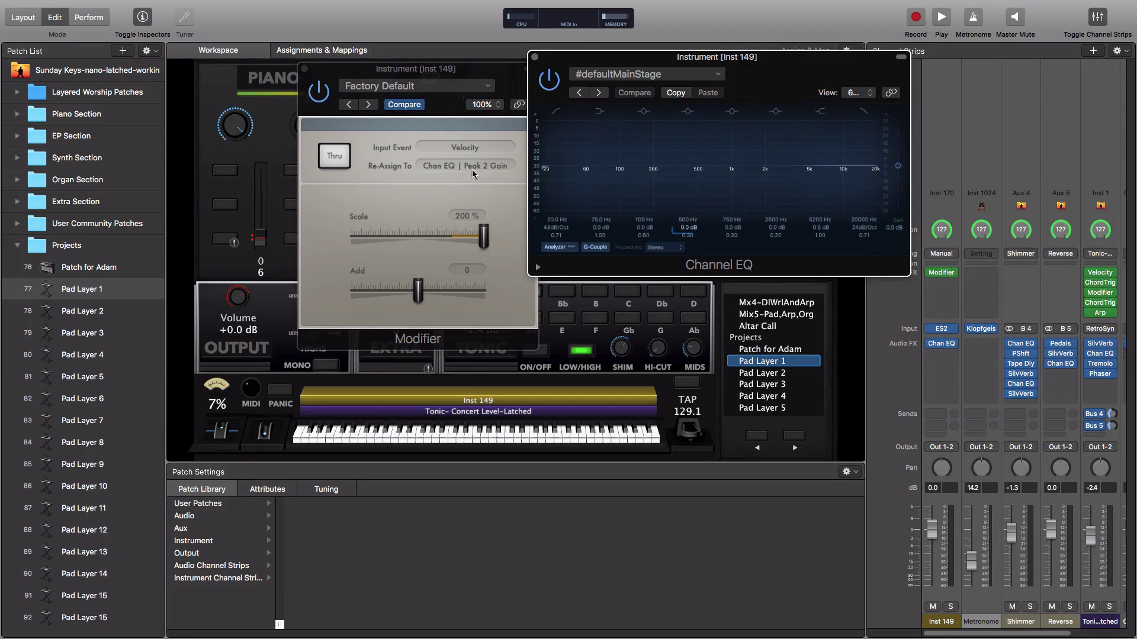
click(499, 149)
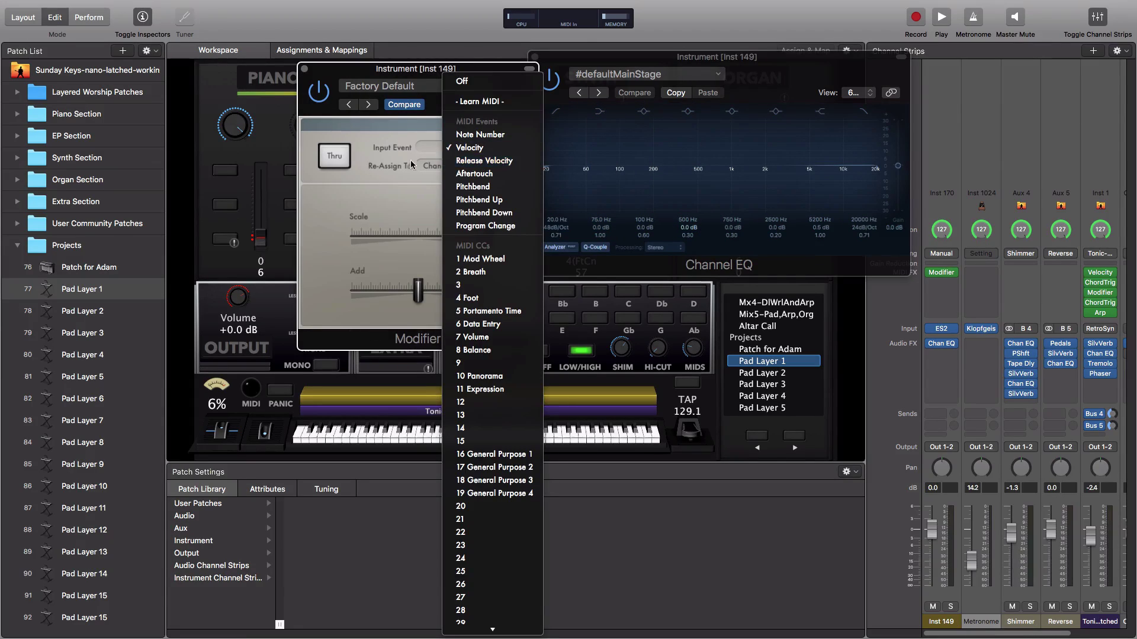
click(424, 181)
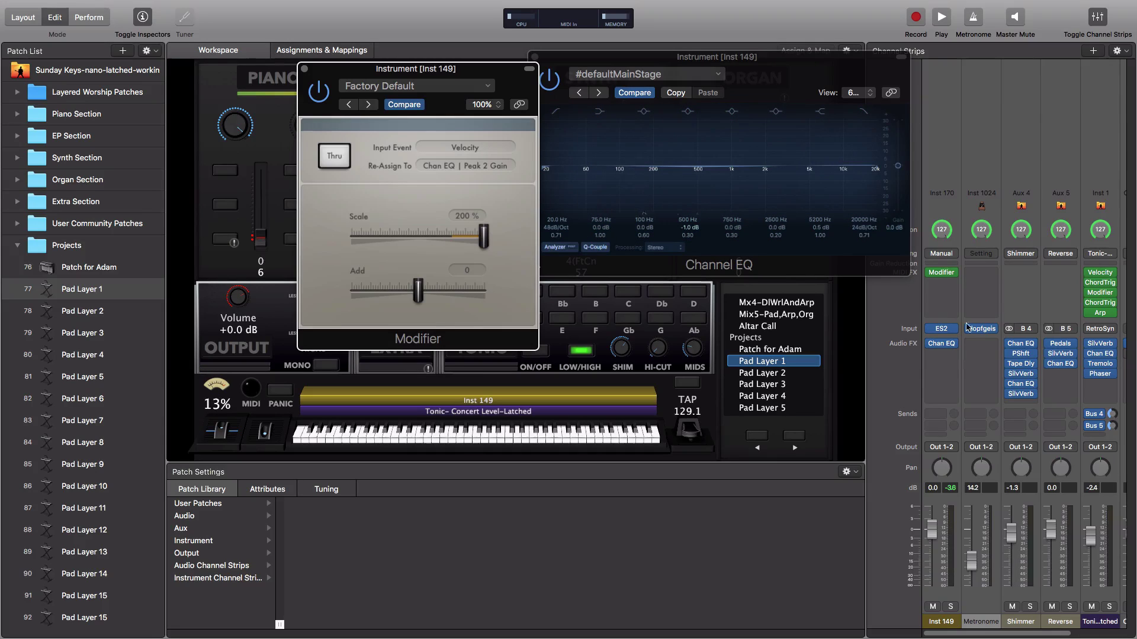
drag(537, 80, 643, 34)
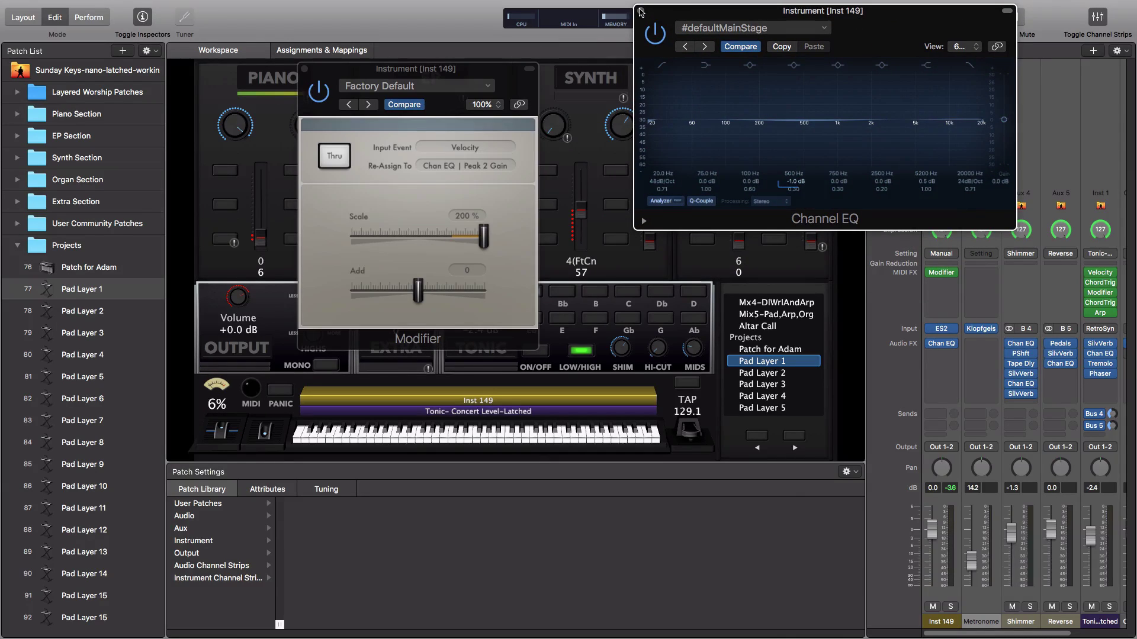
- Close the EQ and Modifier windows and replace the Modifier with a Modulator MIDI effect
click(641, 11)
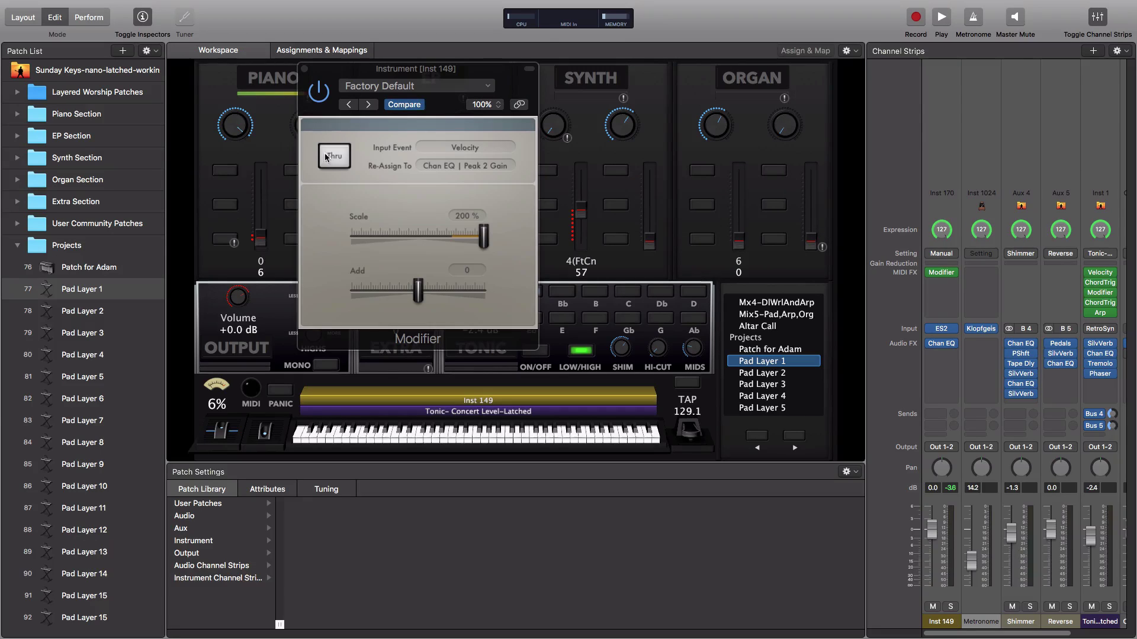
click(305, 69)
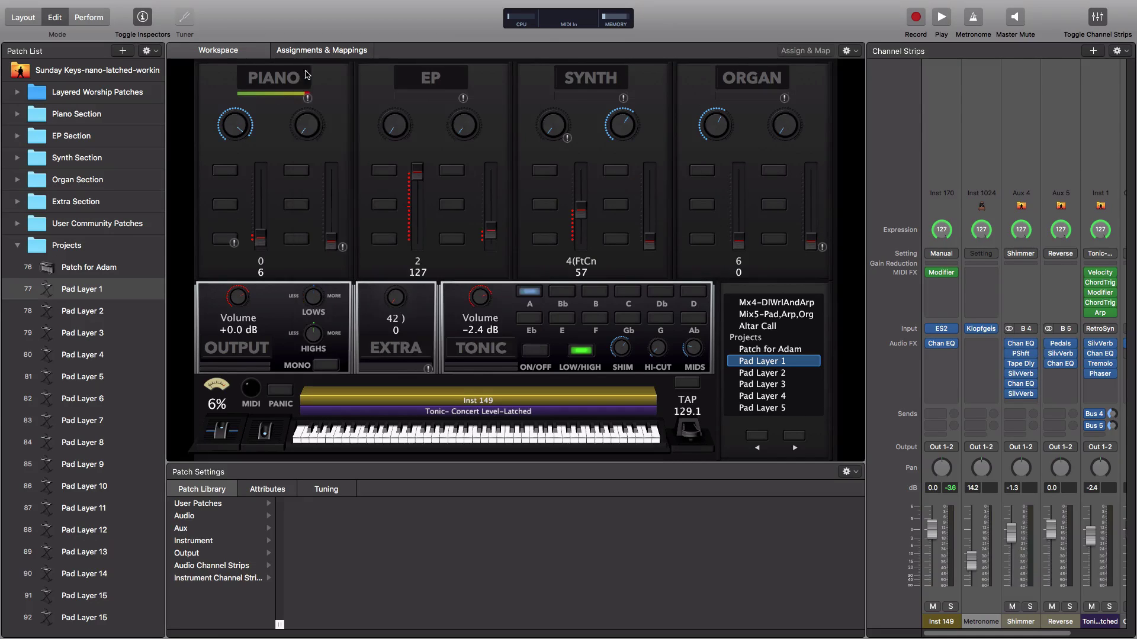
click(946, 273)
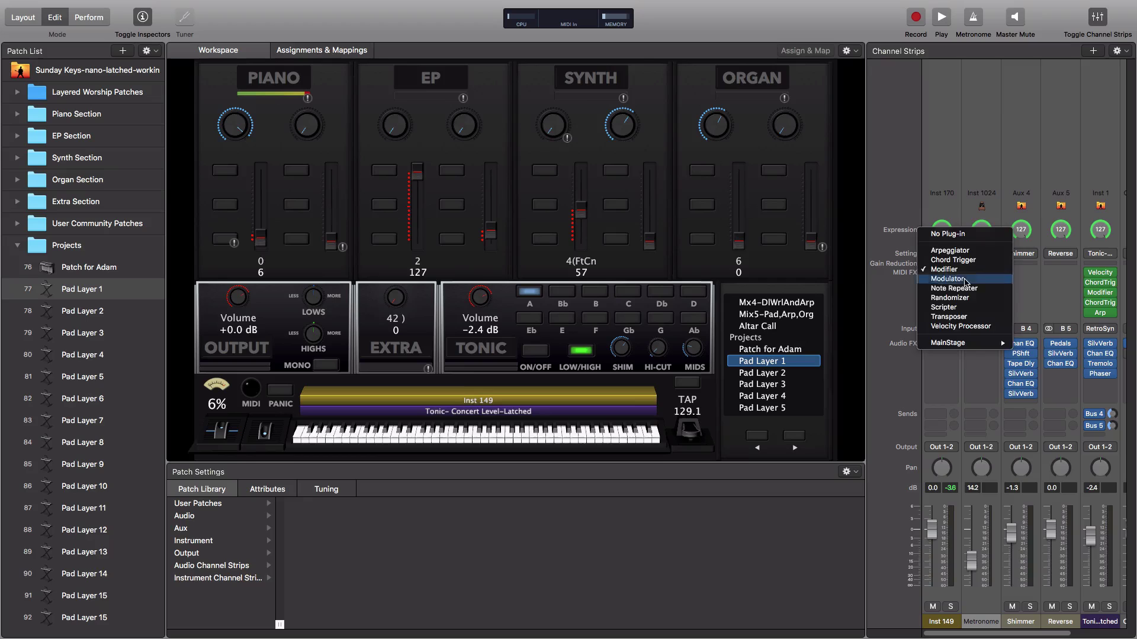
click(965, 280)
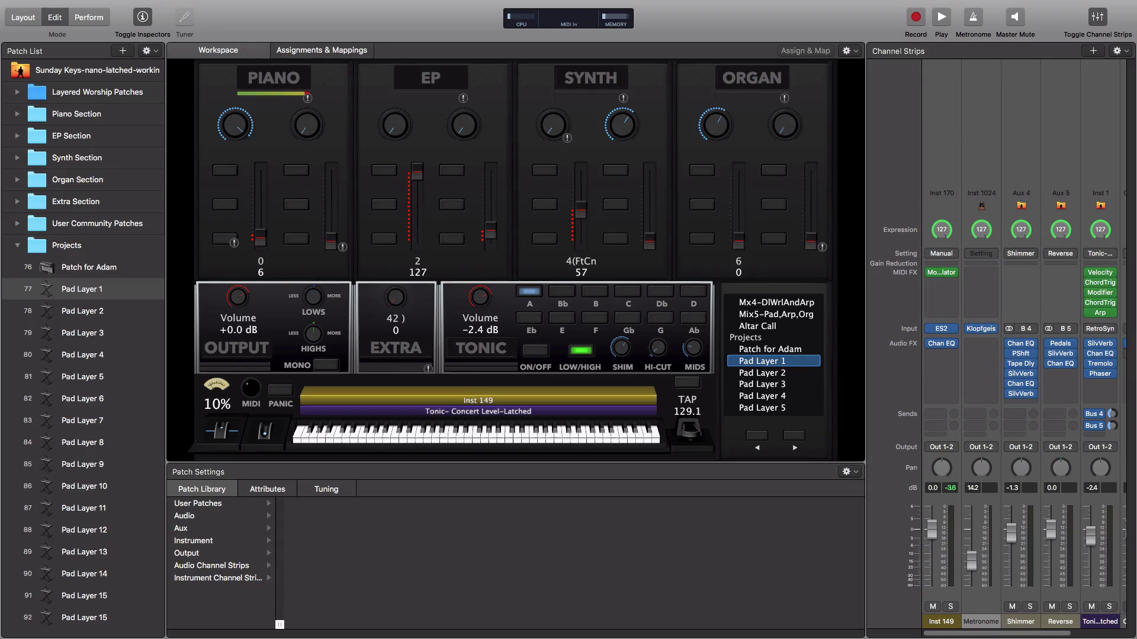
drag(872, 66, 616, 5)
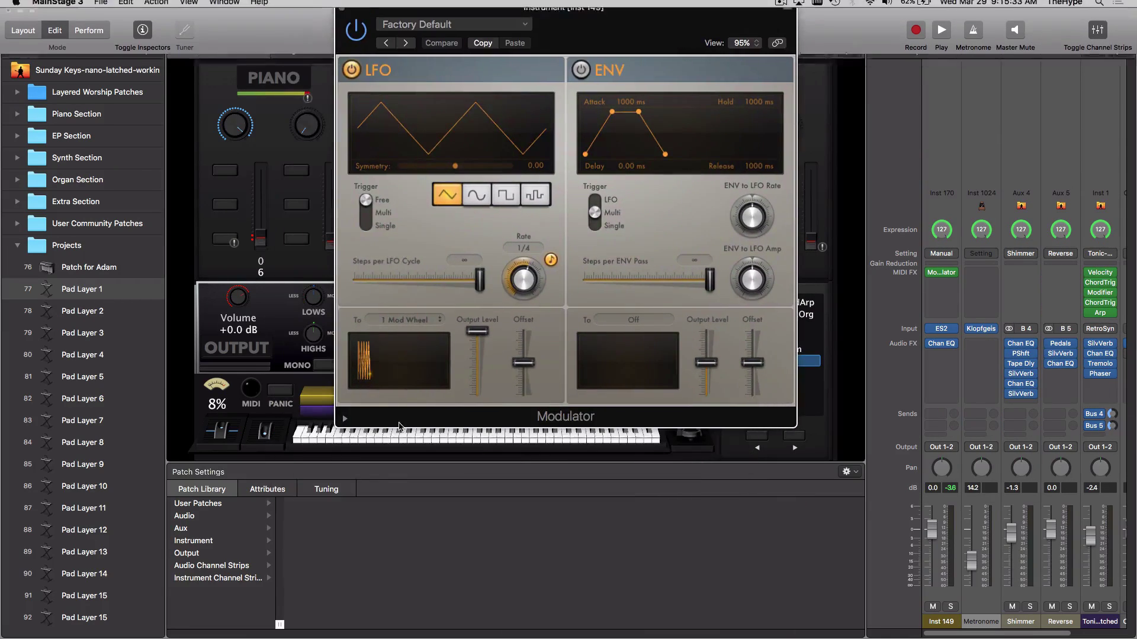
- Confirm the Modulator's LFO destination stays 1 Mod Wheel, then close its window
click(418, 320)
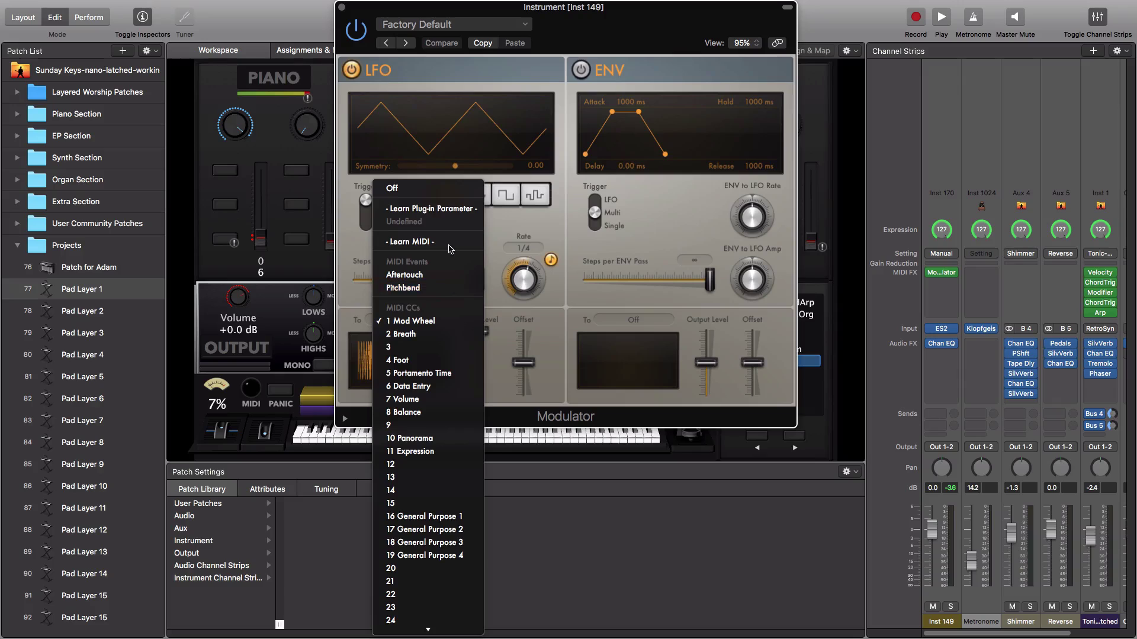
click(418, 320)
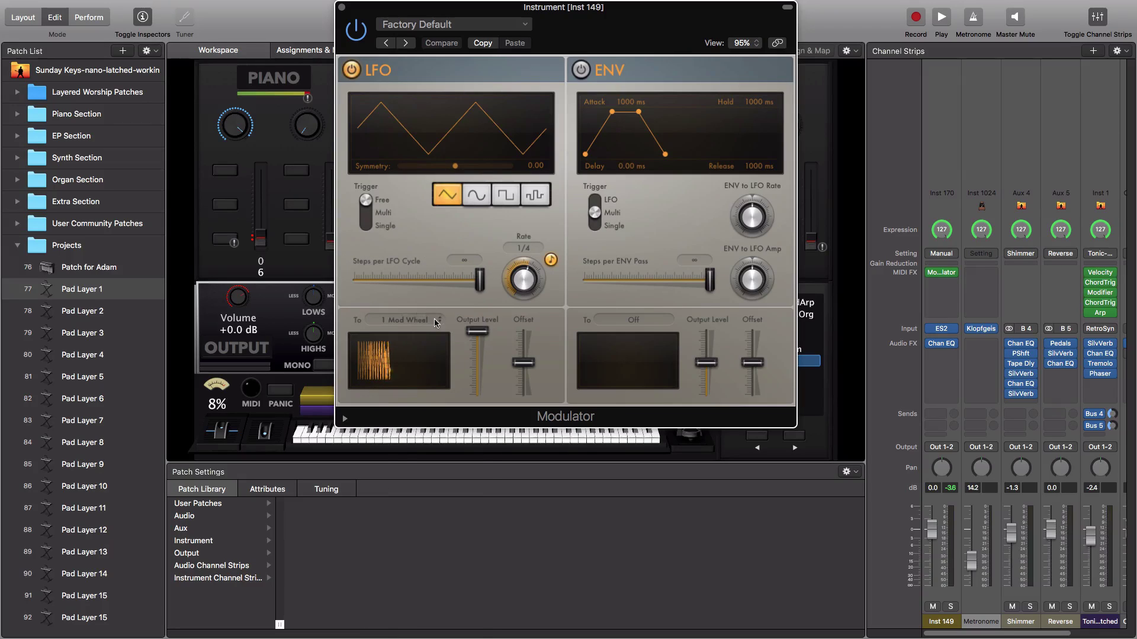
click(435, 321)
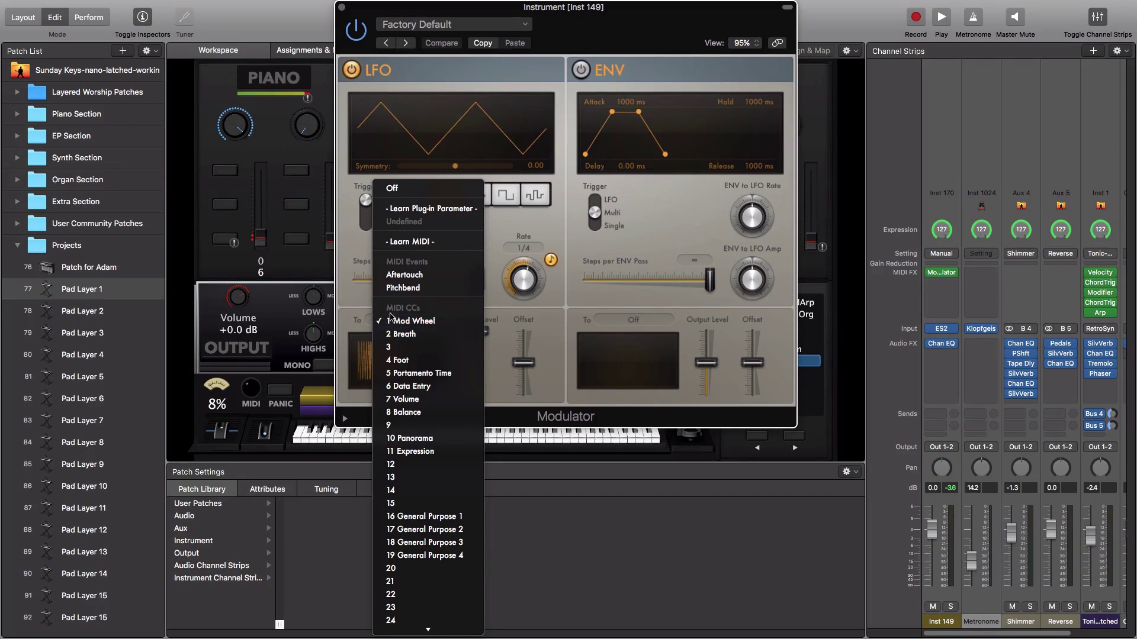
click(359, 255)
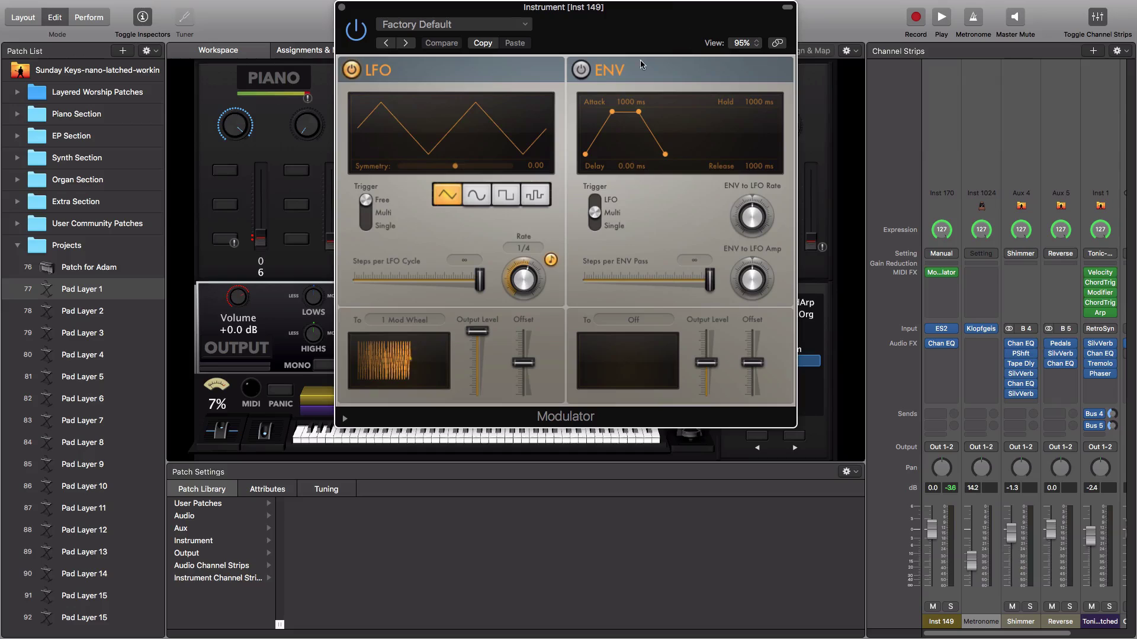
mouse_move(621, 24)
mouse_down()
mouse_move(635, 40)
mouse_move(621, 20)
mouse_up()
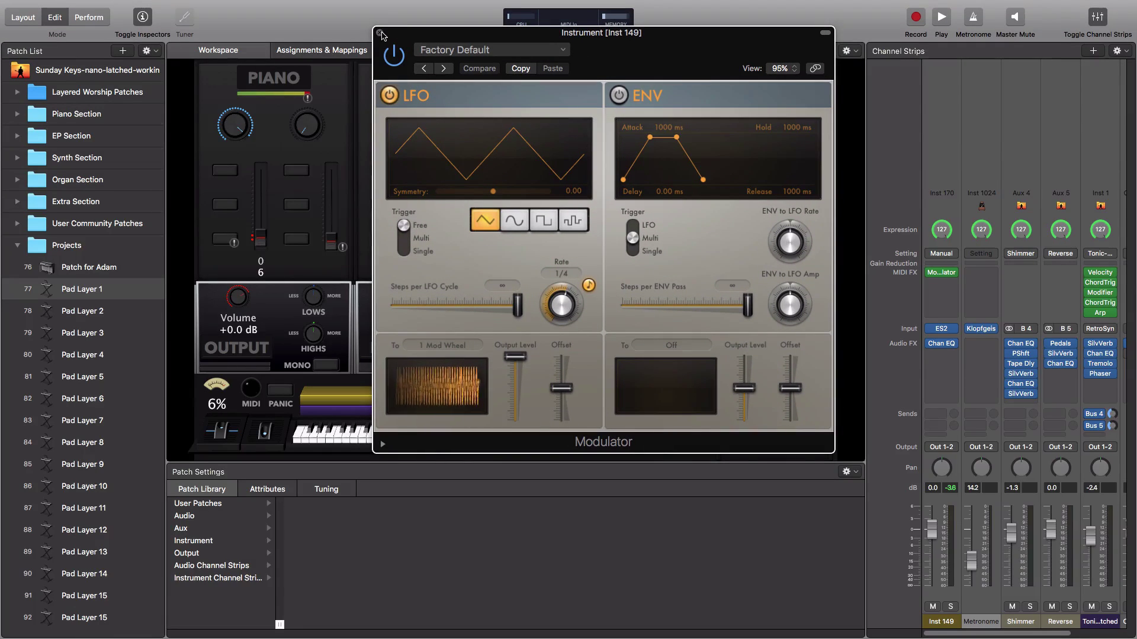
click(380, 34)
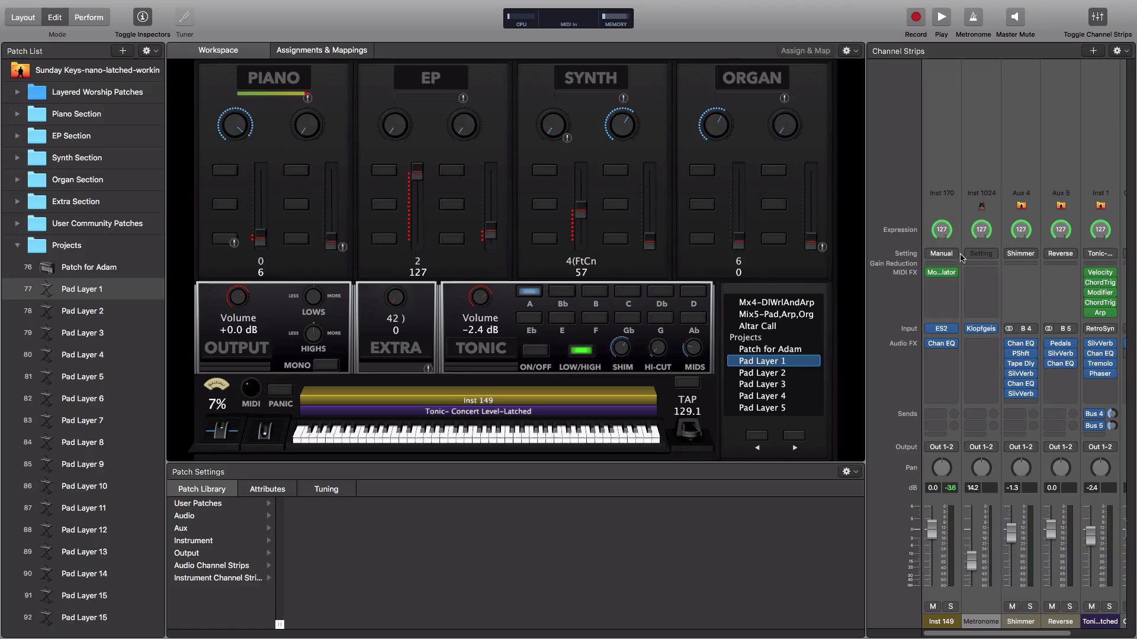
click(957, 274)
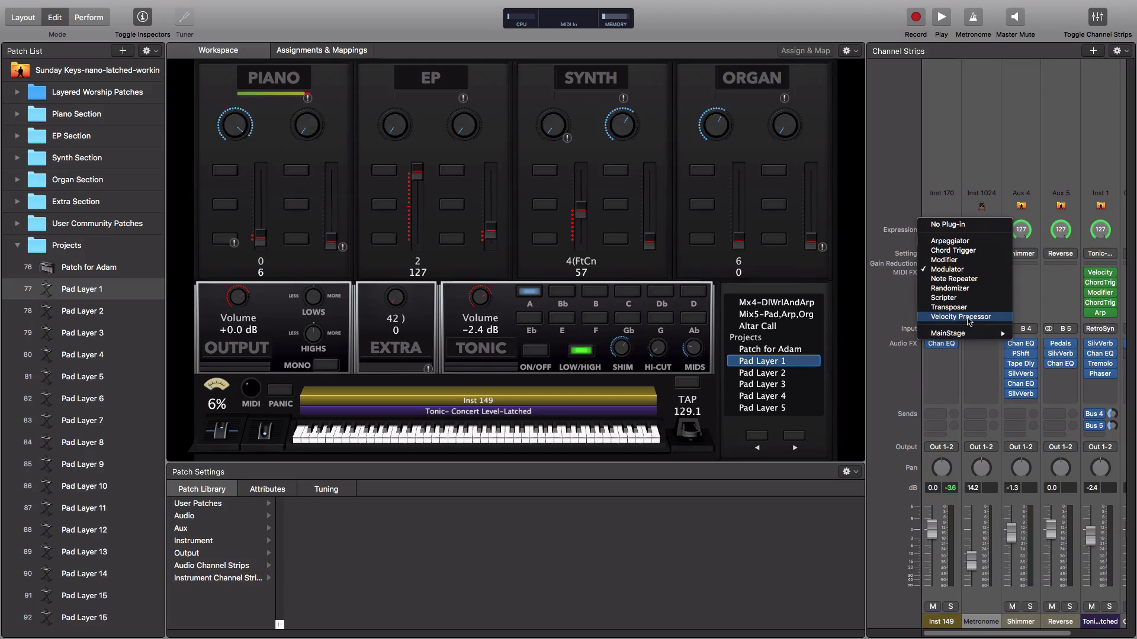
- Replace the Modulator with a Velocity Processor and select the ES2 strip to show its inspector
click(945, 317)
mouse_move(523, 4)
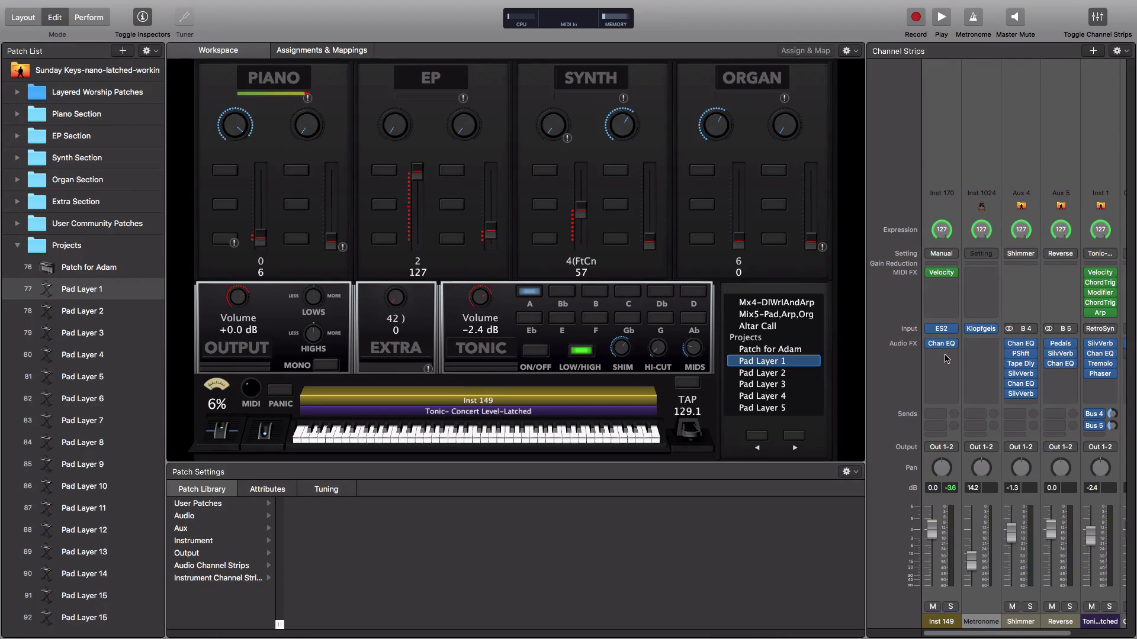
click(946, 359)
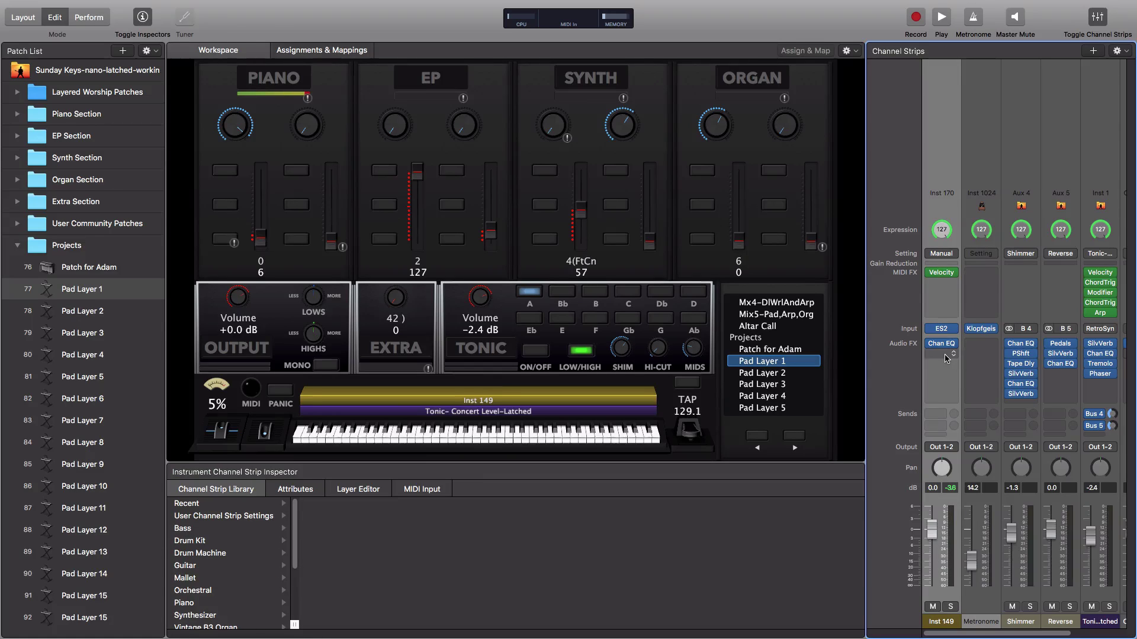
- Add a new patch and create an instrument channel strip in it
click(120, 54)
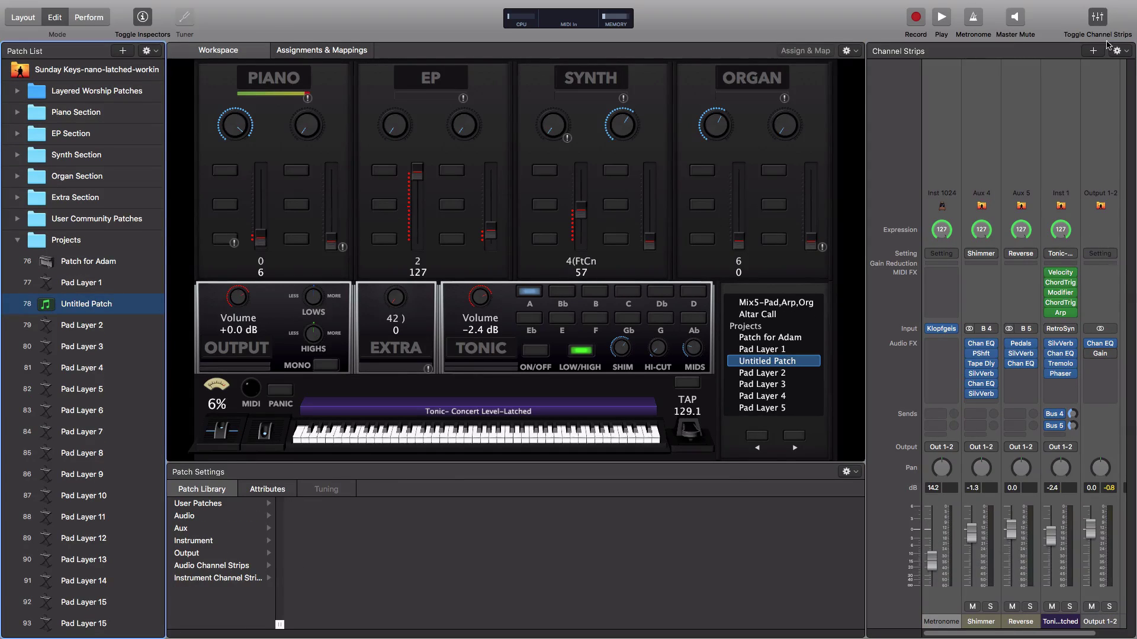
click(1092, 52)
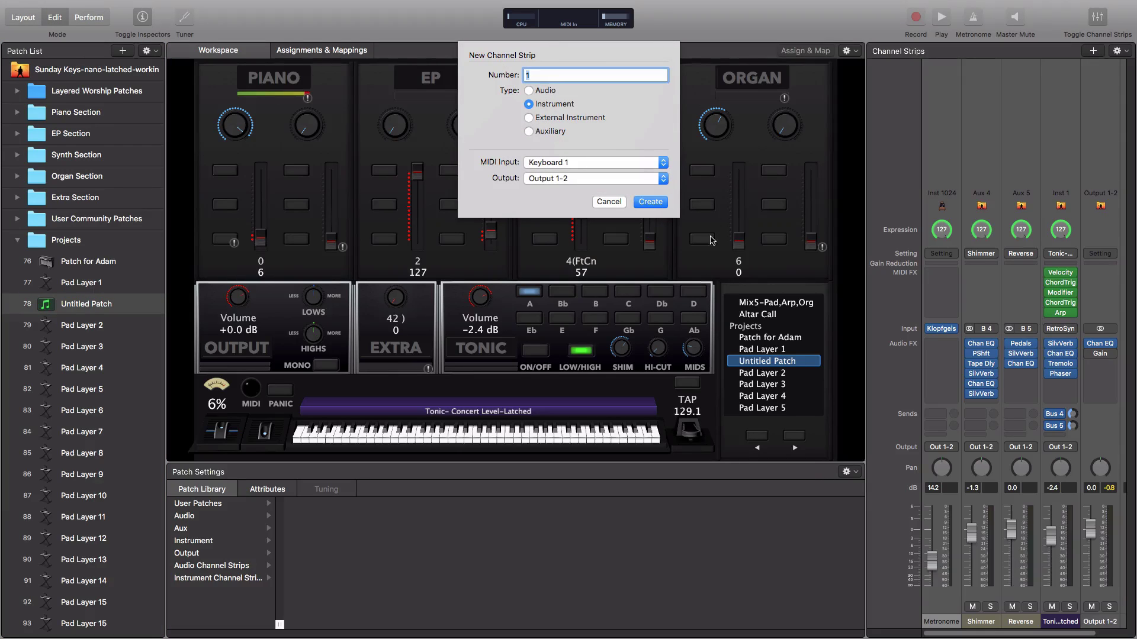
click(650, 203)
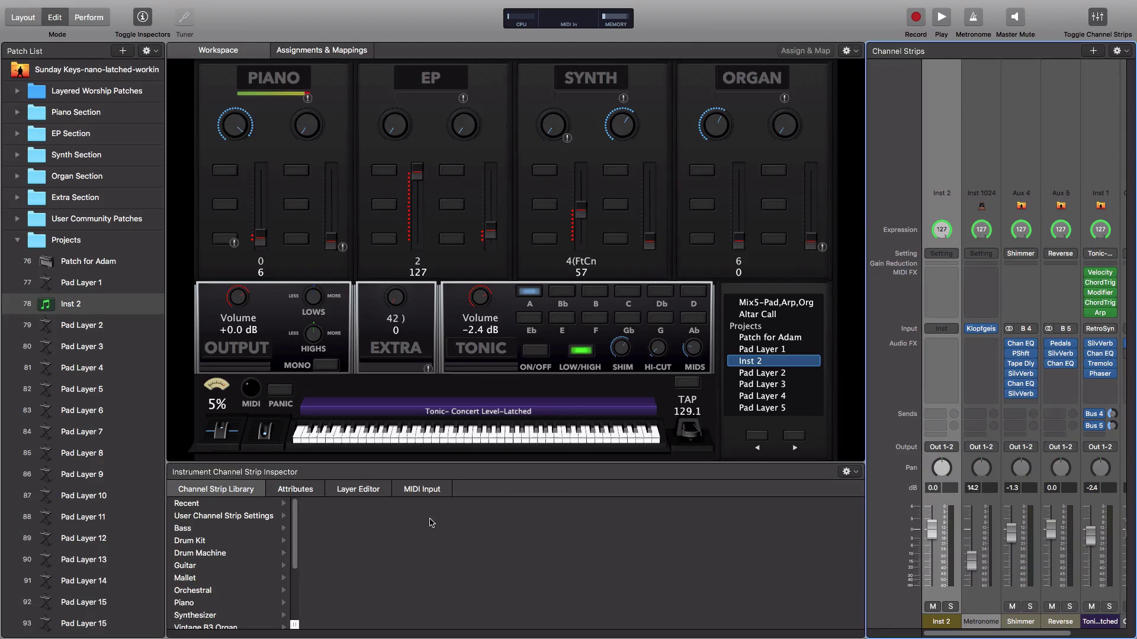
- In the Layer Editor, set Override parent ranges to Add
click(365, 492)
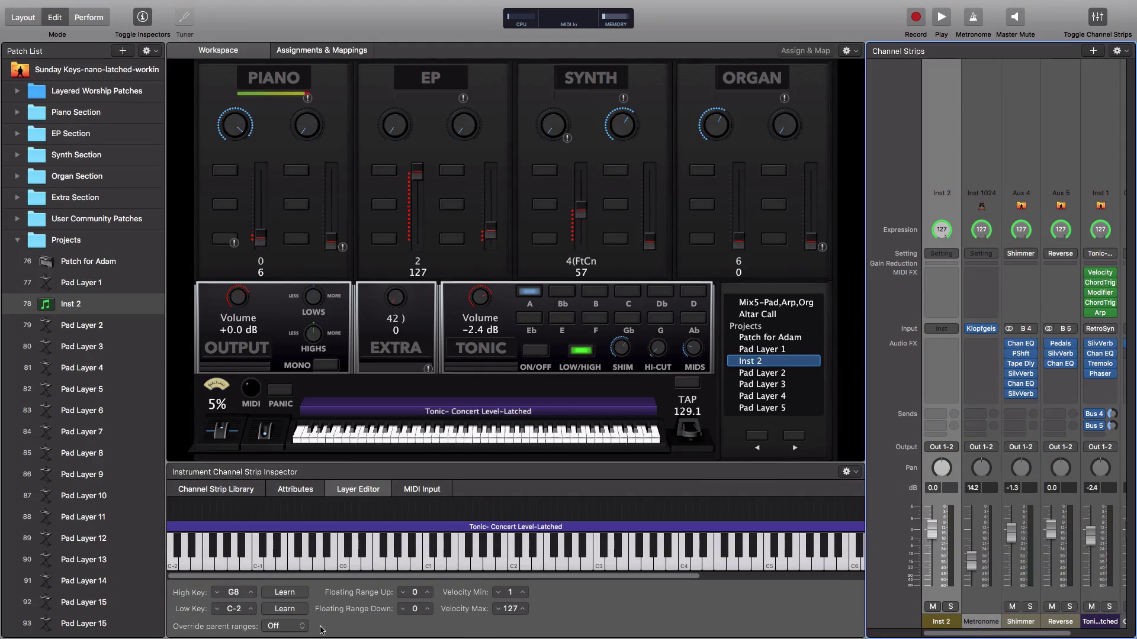
click(302, 627)
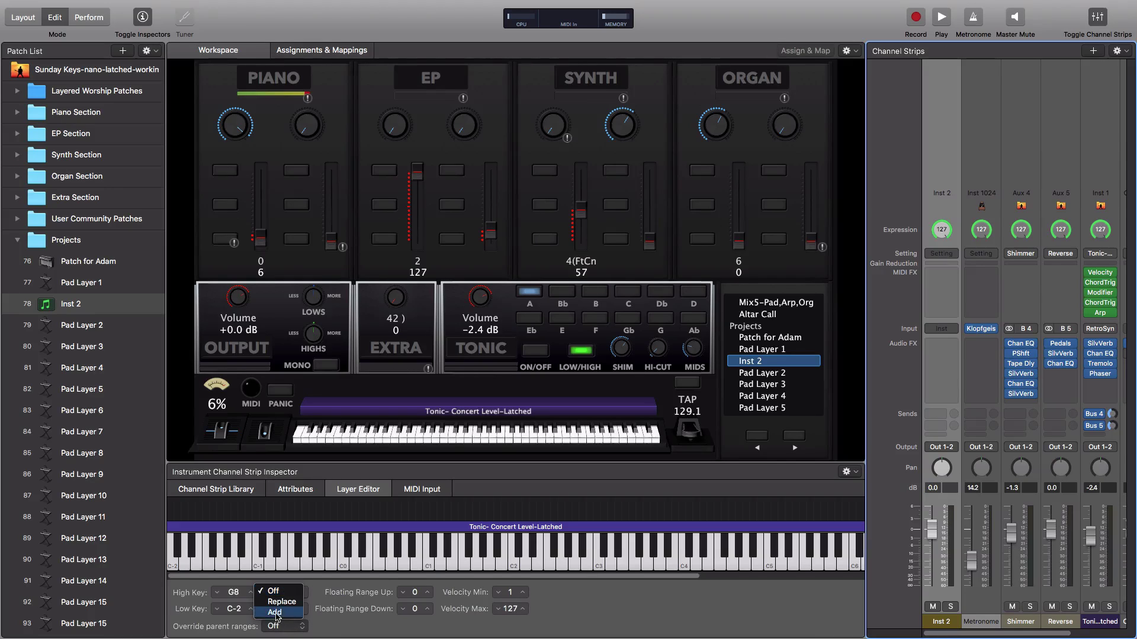
click(277, 616)
click(950, 329)
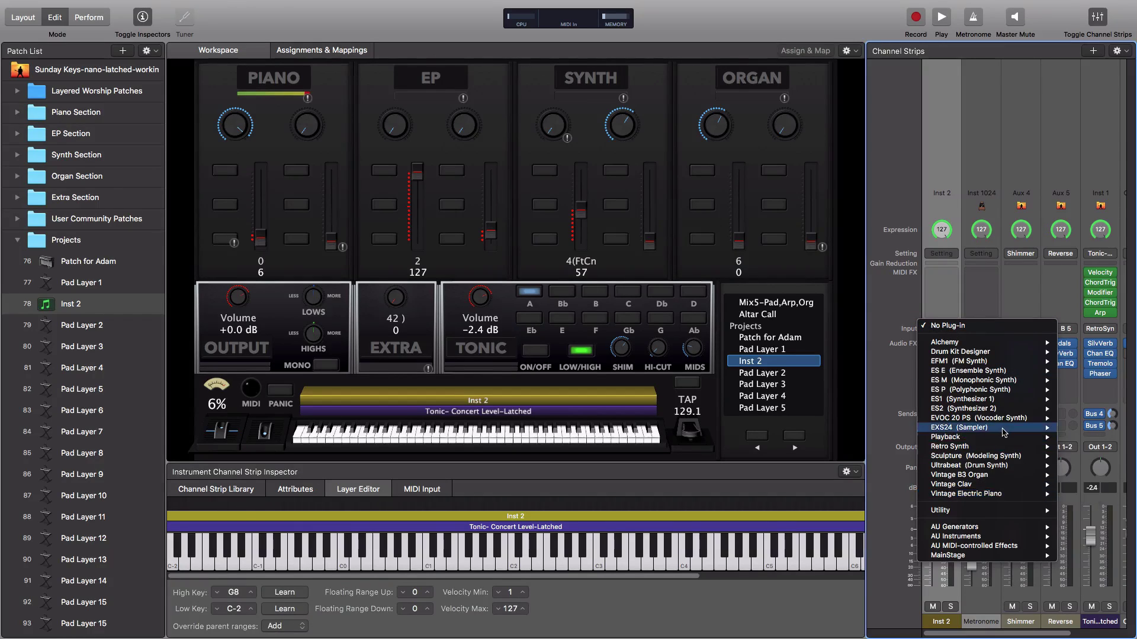
mouse_move(999, 427)
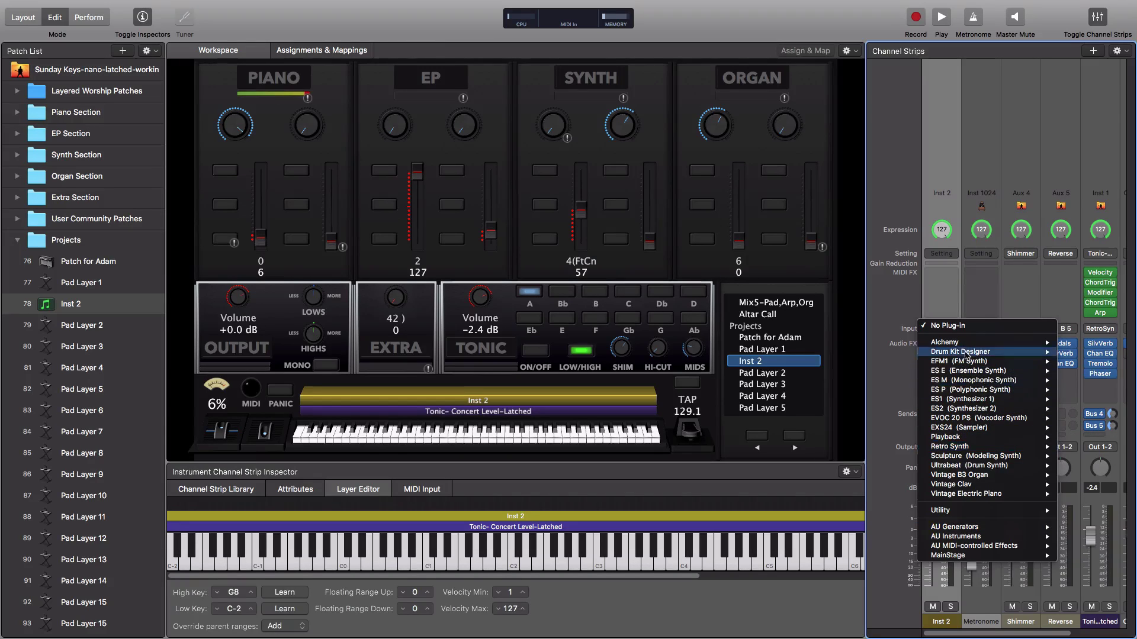
- Load Alchemy in stereo on Inst 2 and shift its window right and down
mouse_move(957, 343)
click(1077, 345)
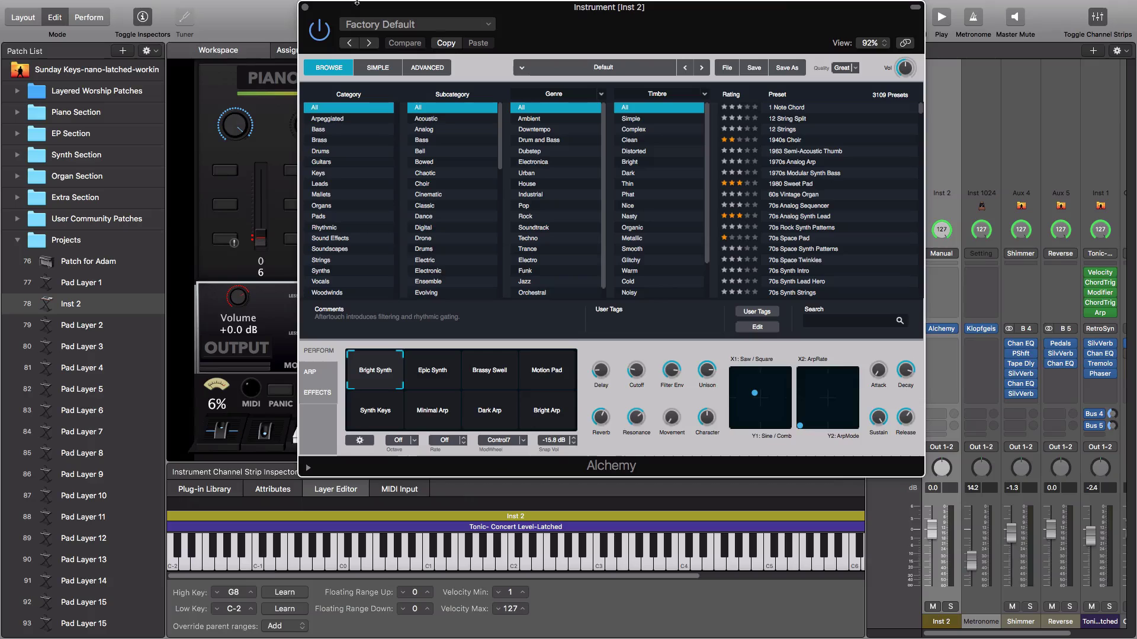
mouse_move(631, 2)
drag(621, 36, 649, 51)
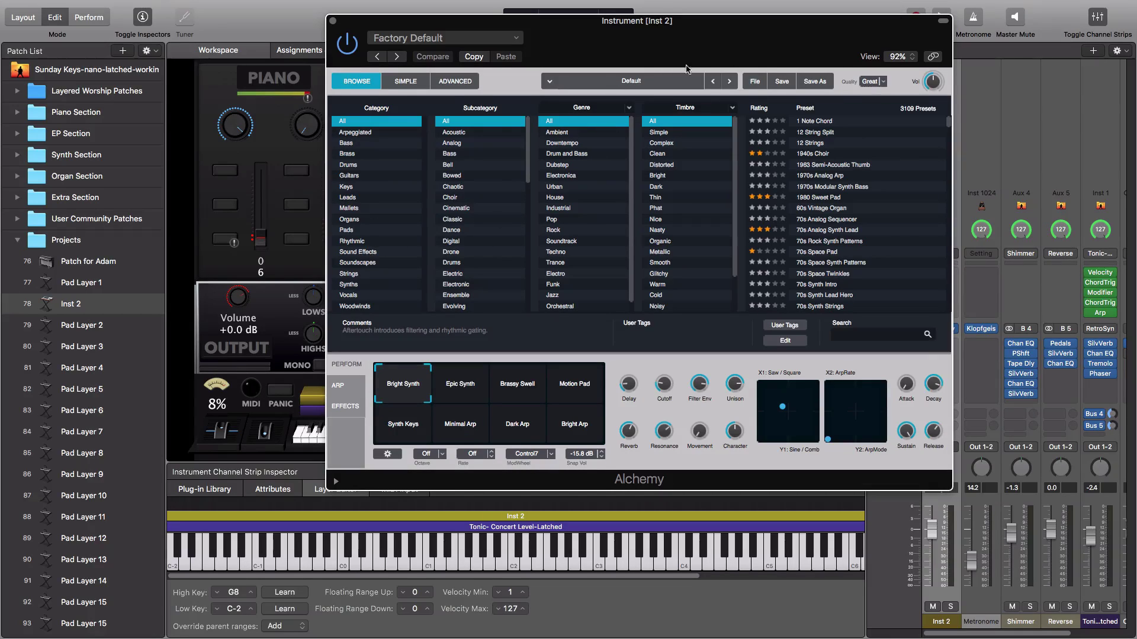
- Switch Alchemy to its ADVANCED page and reposition the window to reveal Inst 2
click(449, 82)
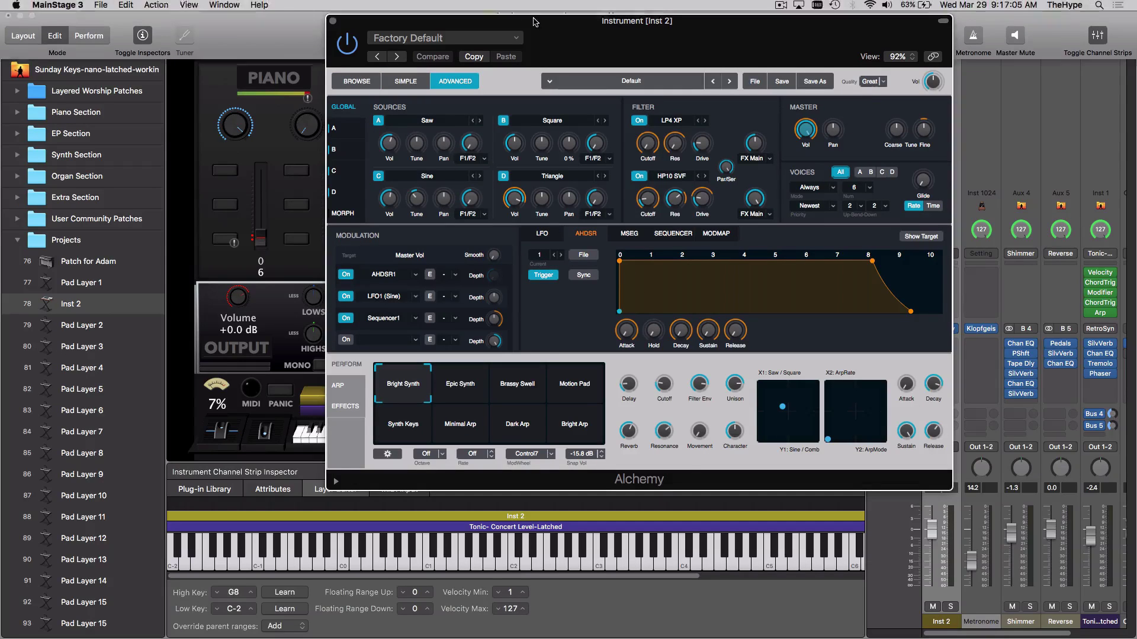
drag(573, 34, 553, 52)
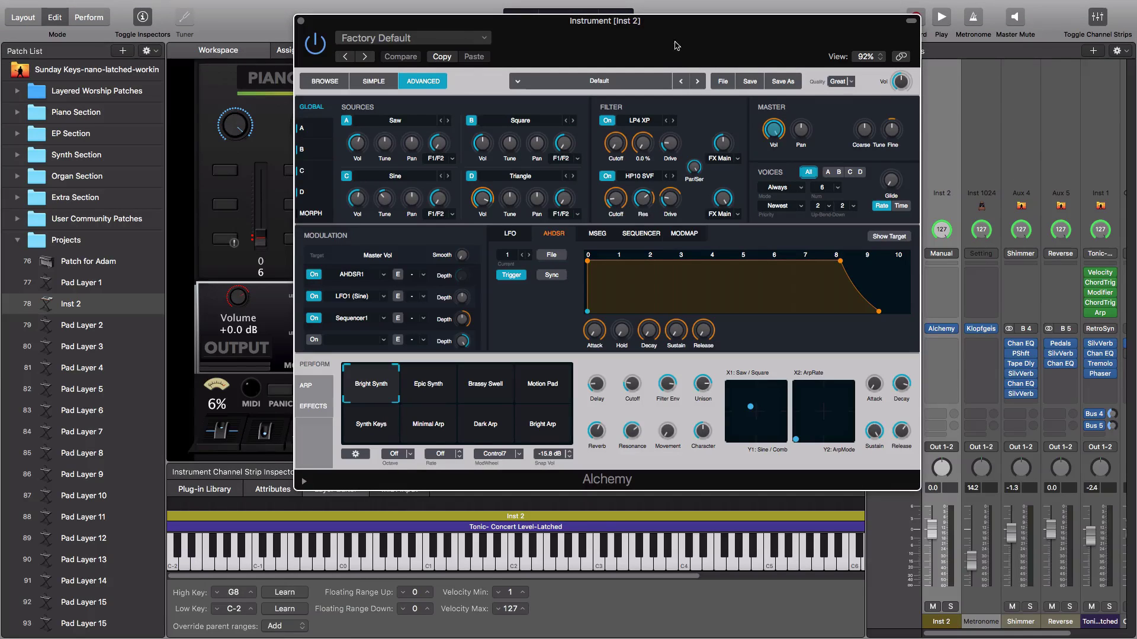
drag(678, 46, 559, 10)
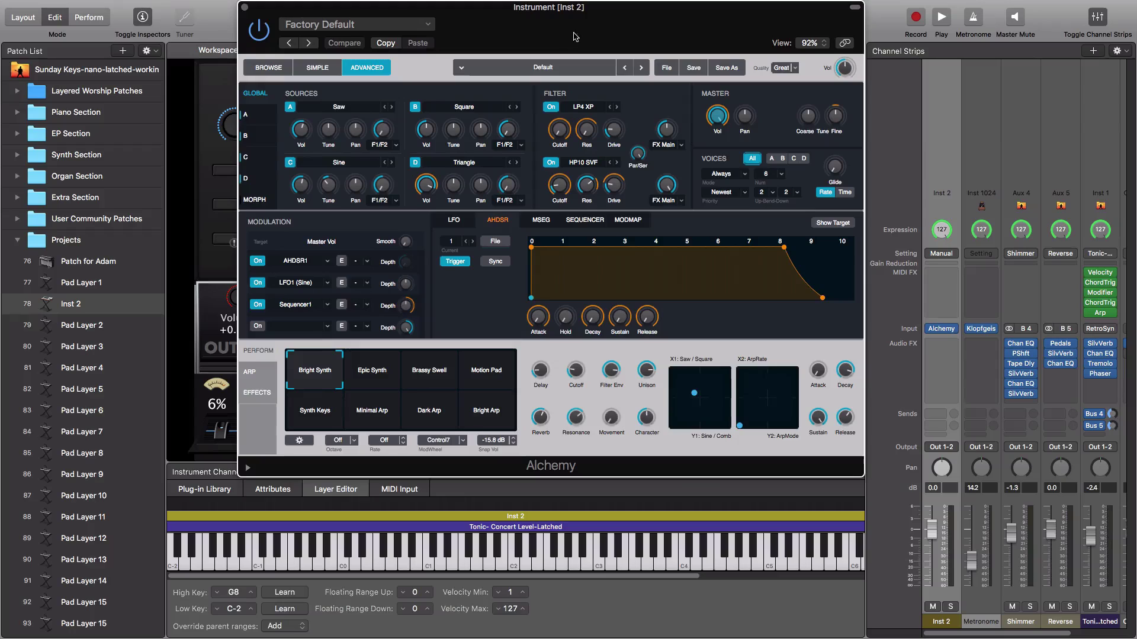
drag(538, 28, 554, 16)
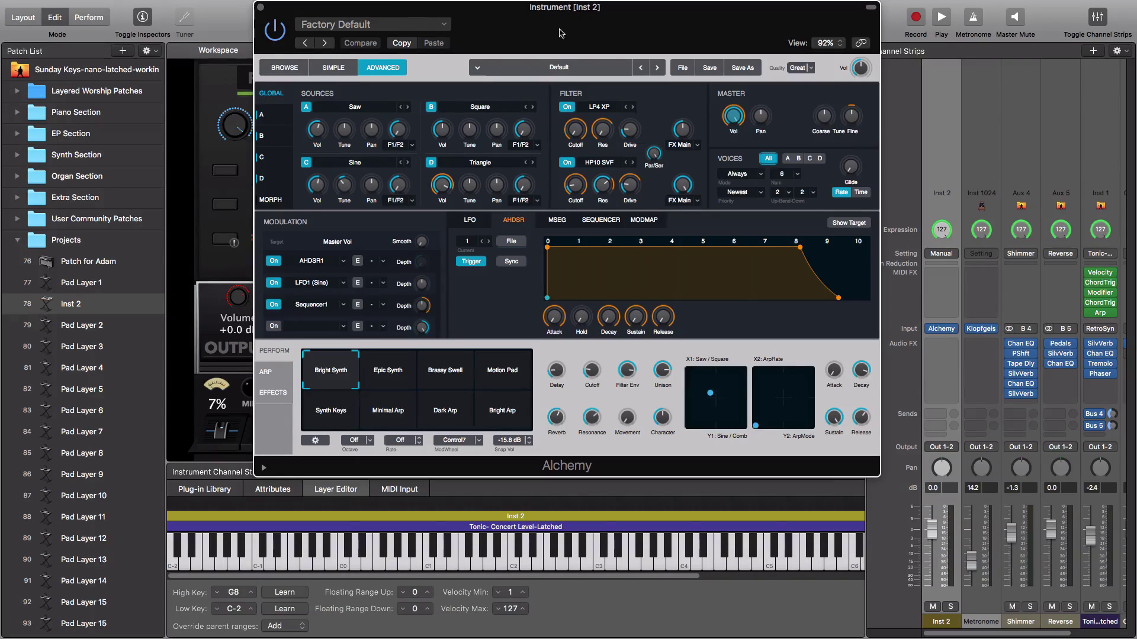
mouse_move(332, 3)
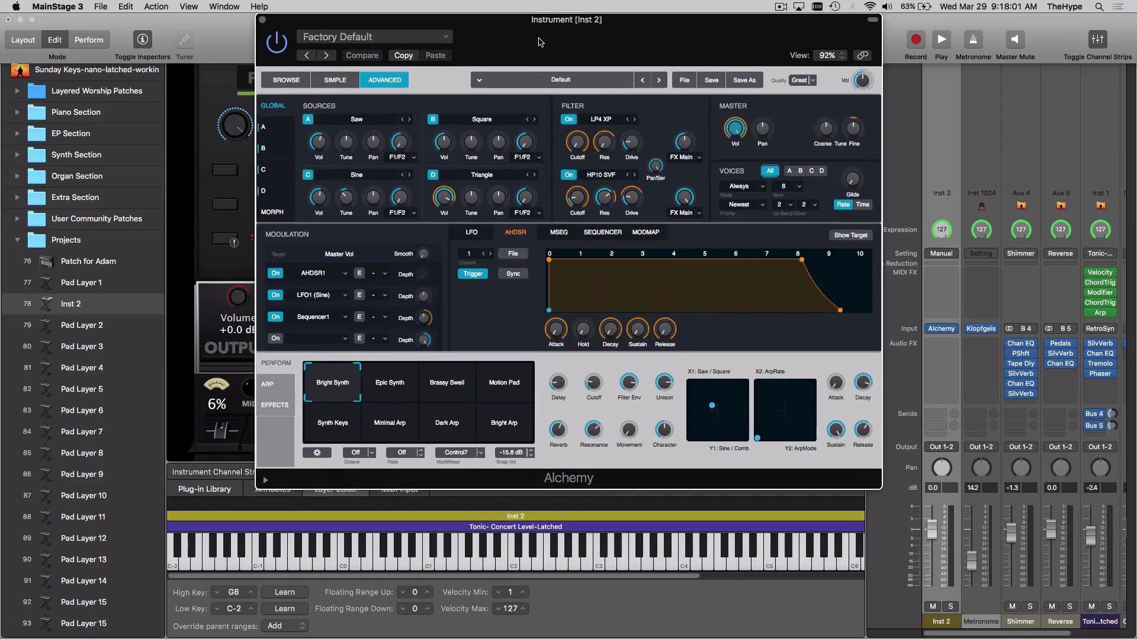
- Close Alchemy, show Inst 2's Patch Settings, then reopen Alchemy and nudge its window down
click(263, 22)
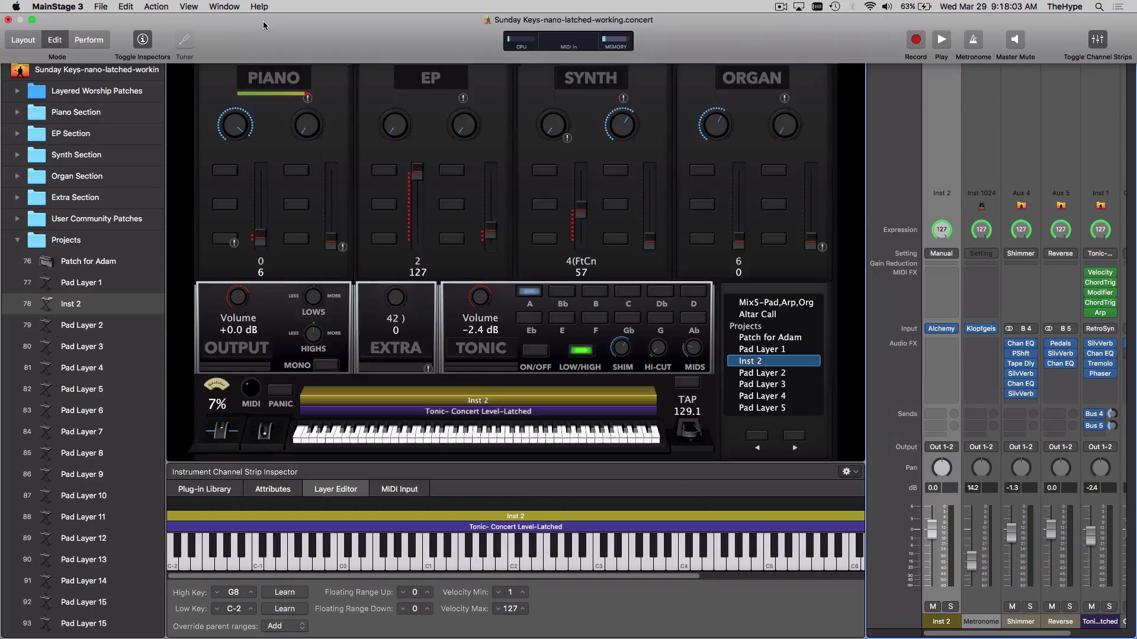
click(116, 304)
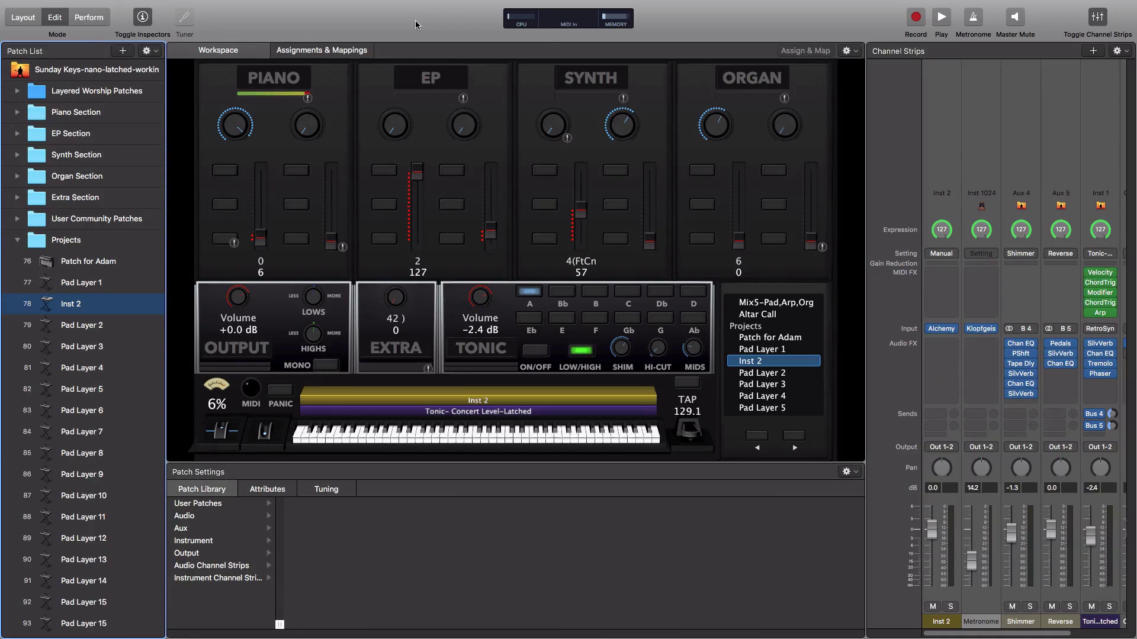
mouse_move(415, 22)
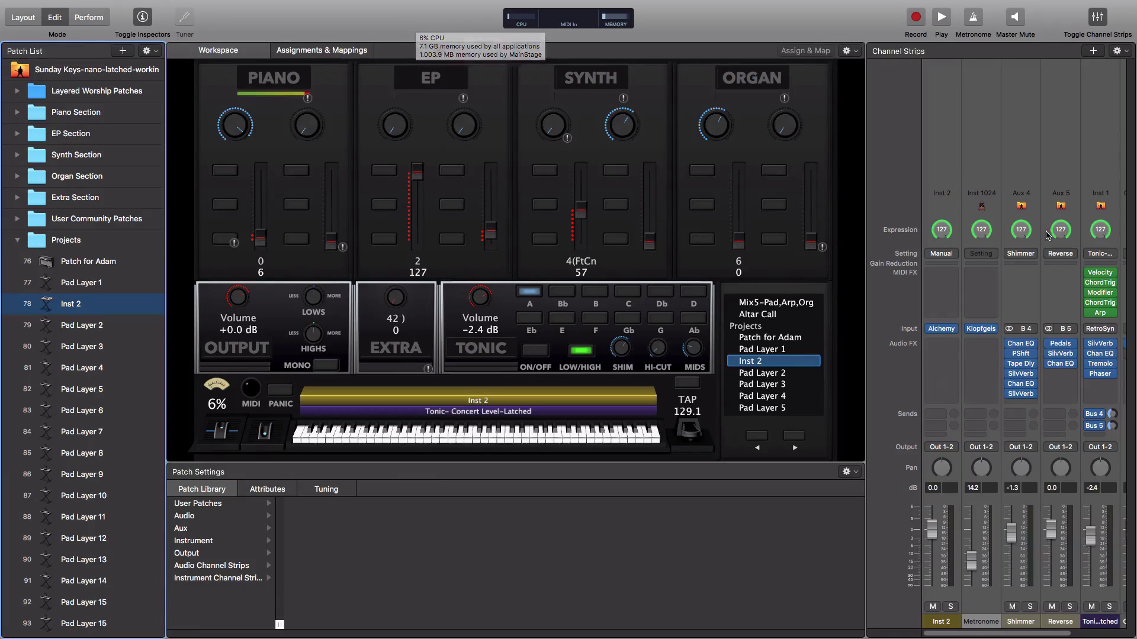
click(944, 334)
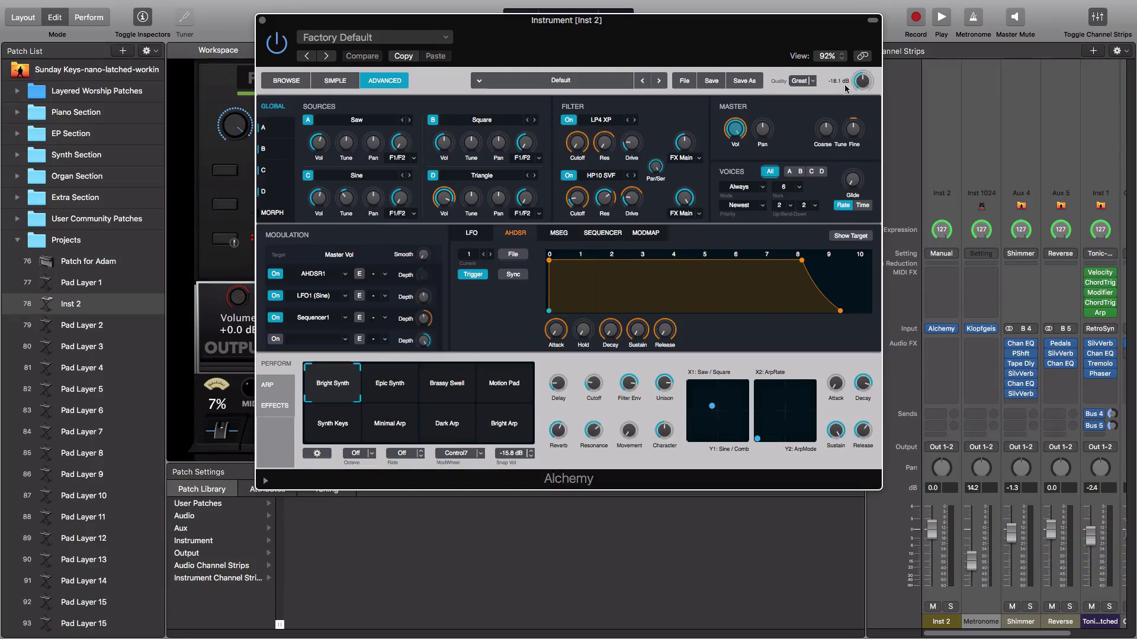
drag(605, 21, 608, 36)
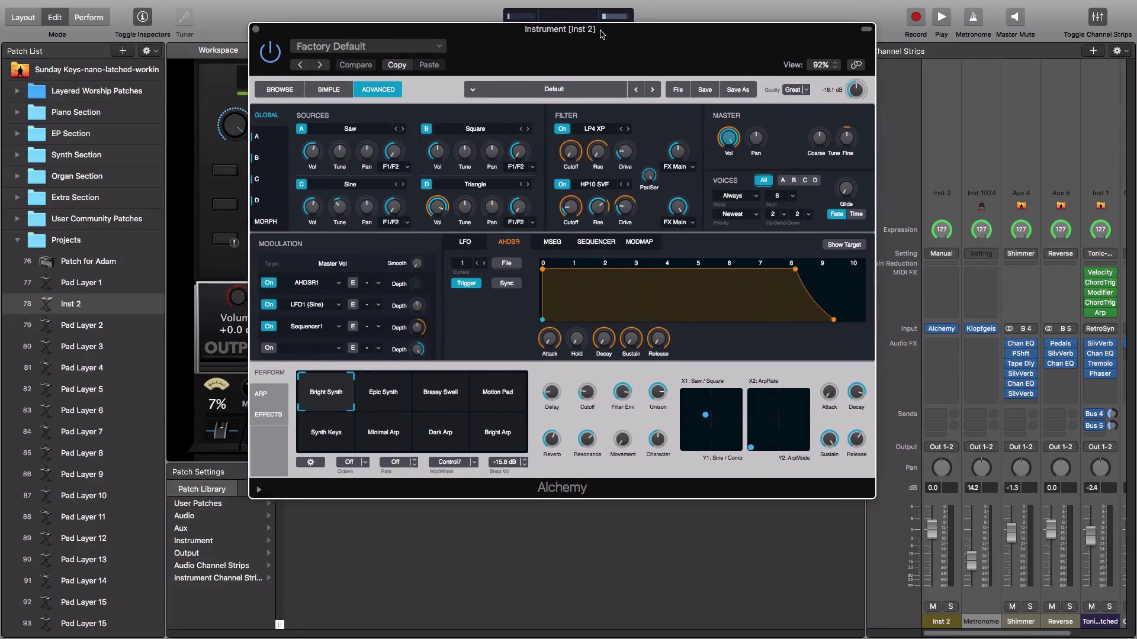
- Replace Alchemy with ES2 on Inst 2, leaving the side chain at None
click(255, 28)
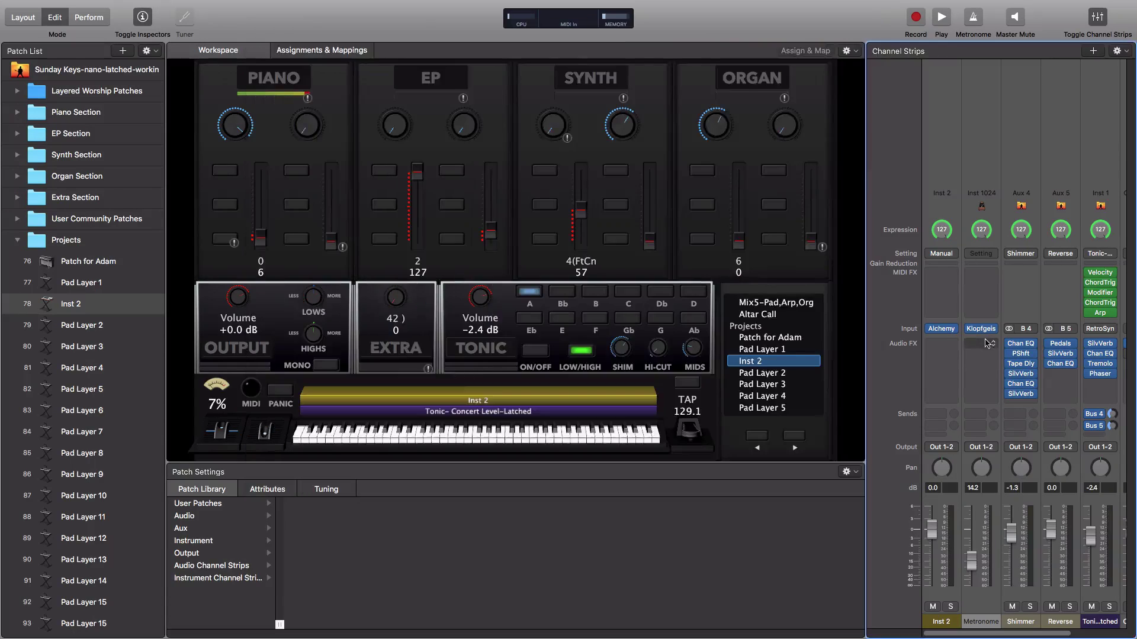
click(944, 328)
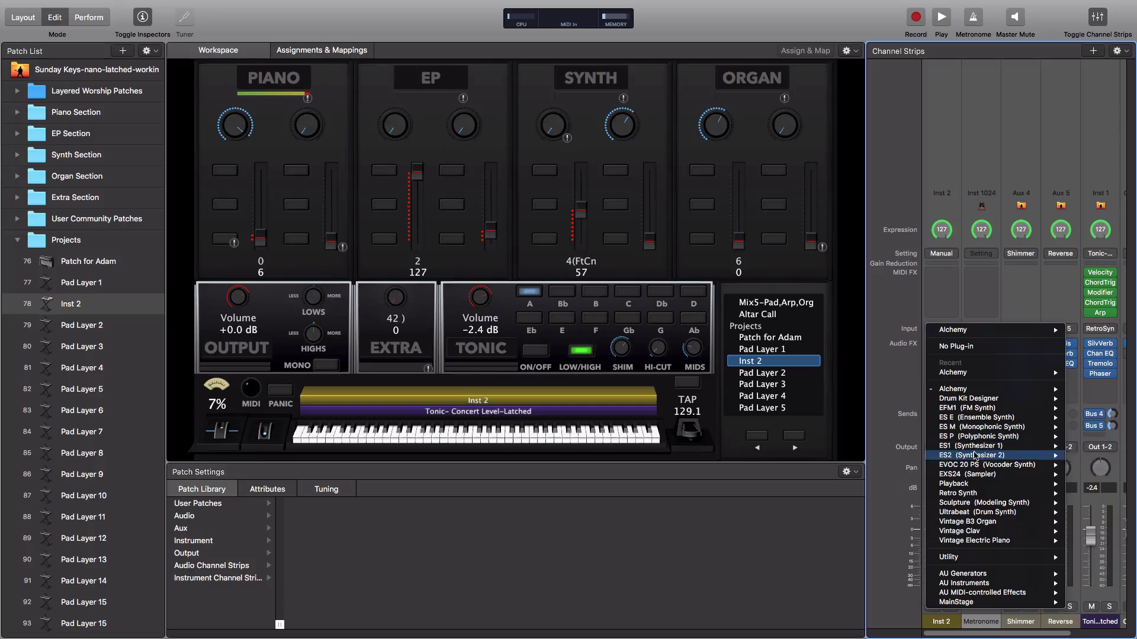
click(945, 324)
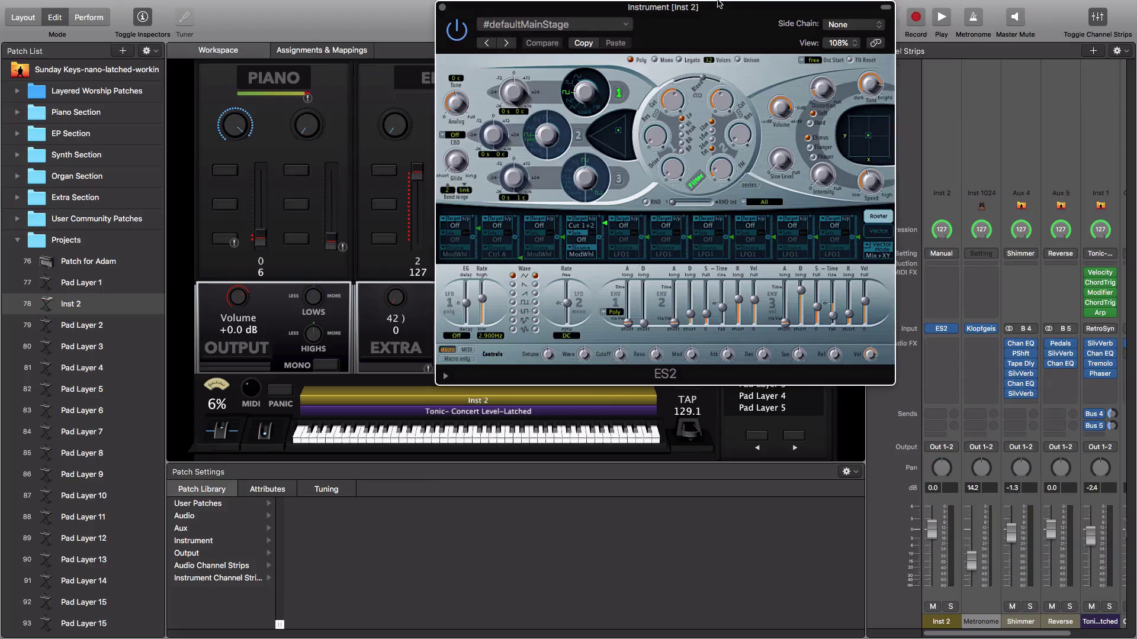
click(857, 26)
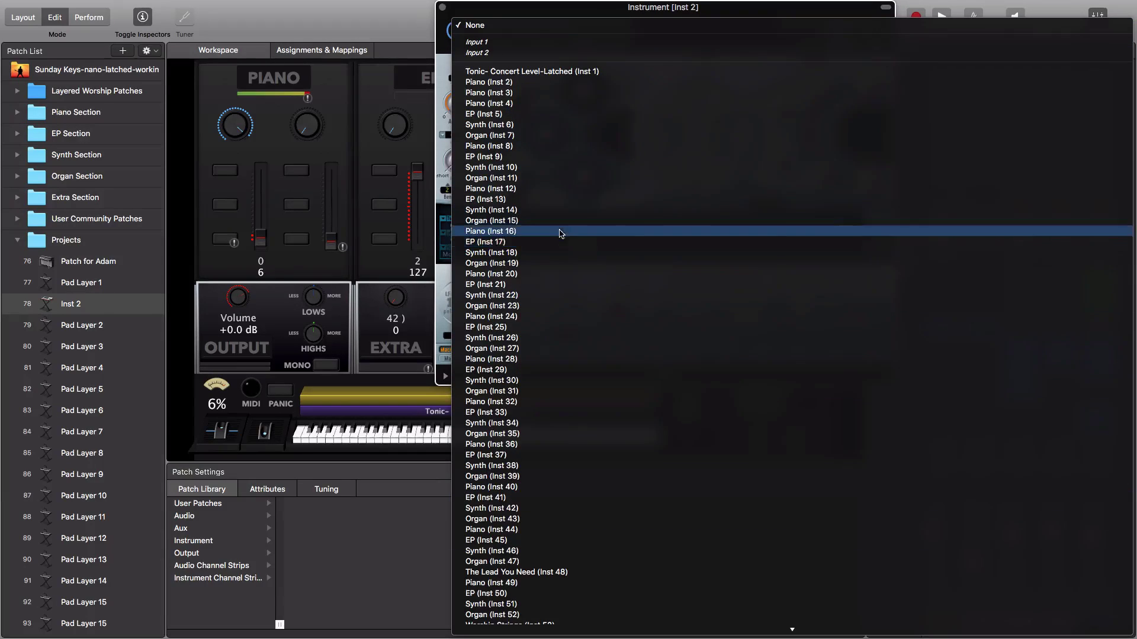
click(503, 11)
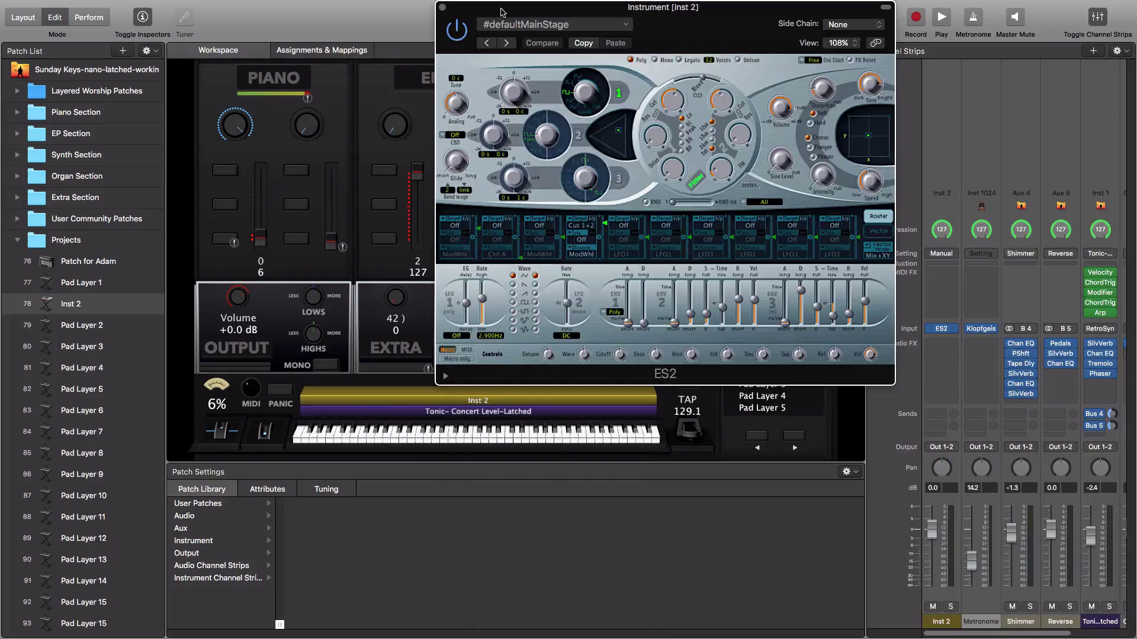
click(443, 8)
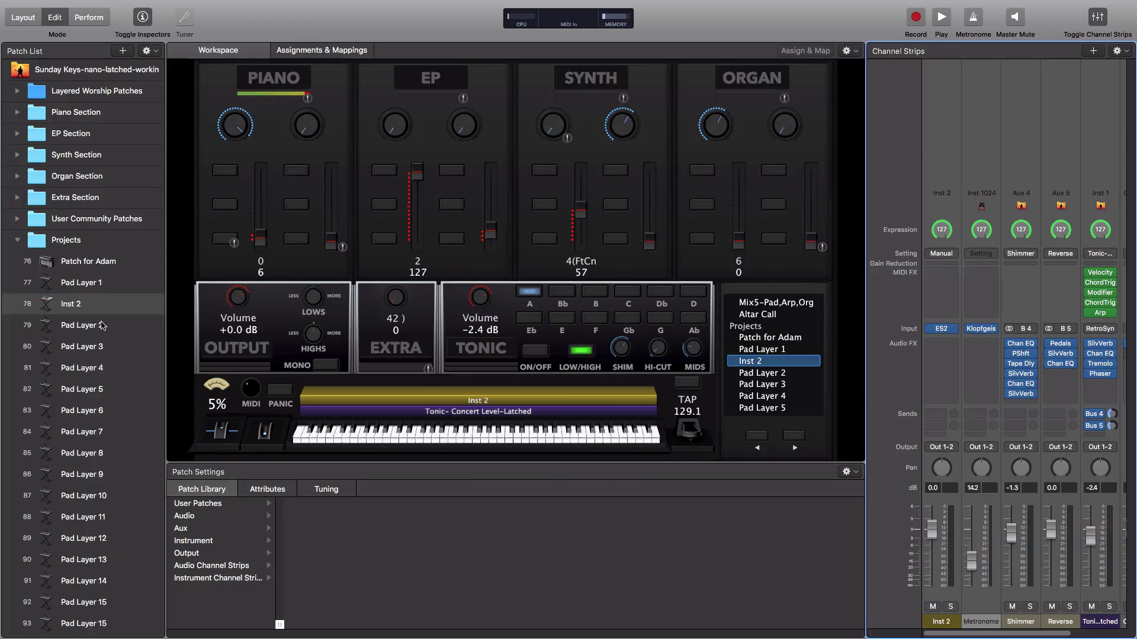
- Select the Inst 2 patch and channel strip, then swing its Pan knob left and back
click(135, 300)
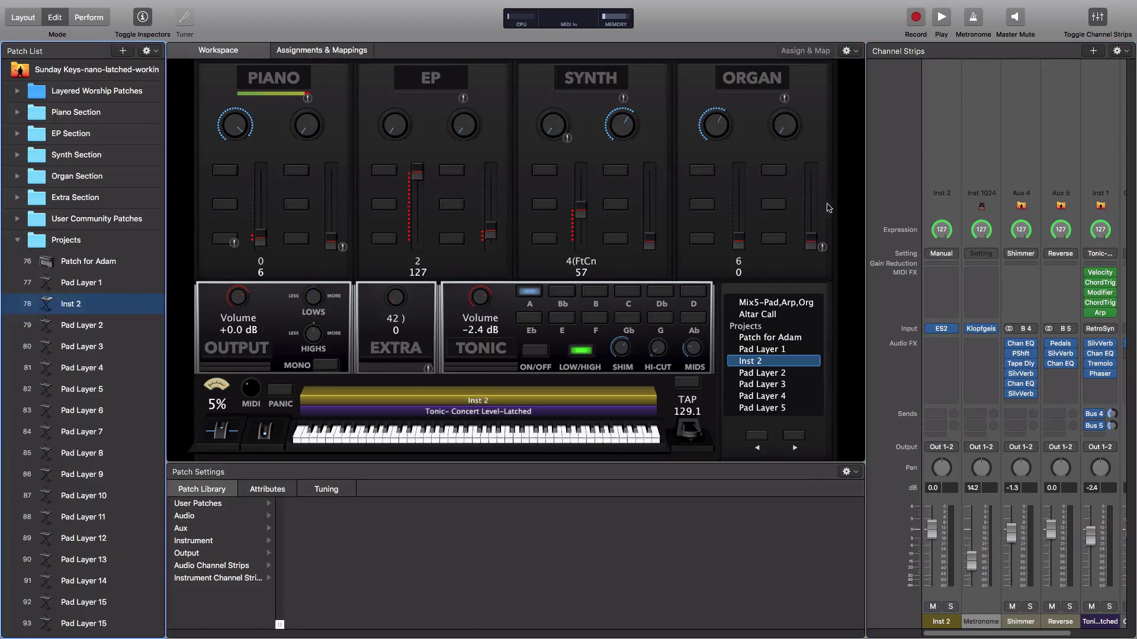
click(941, 471)
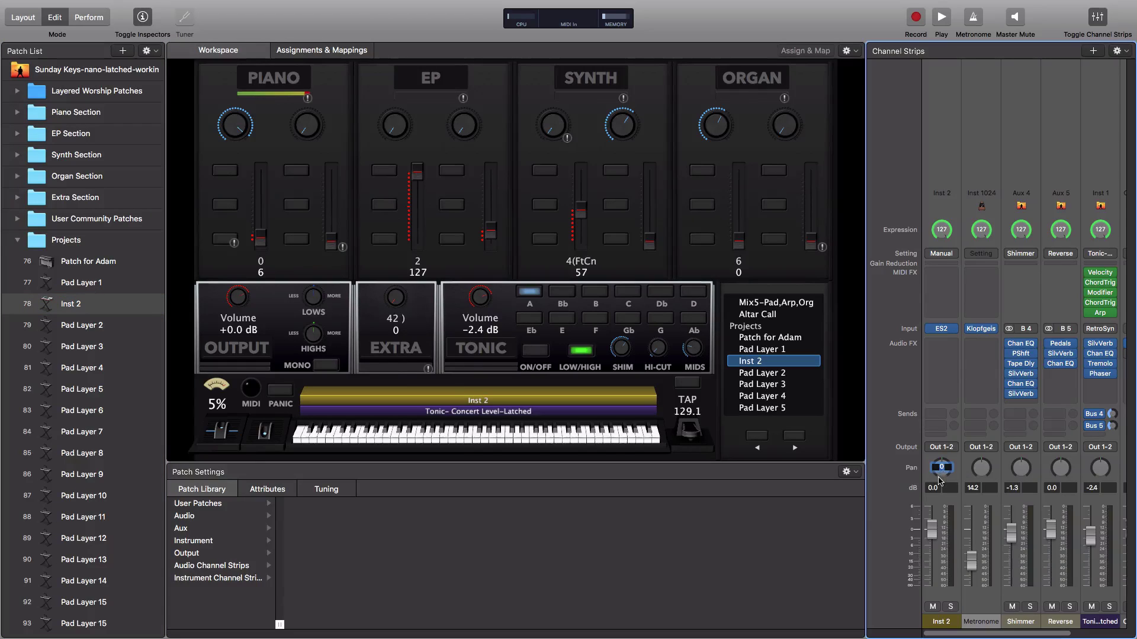
click(946, 469)
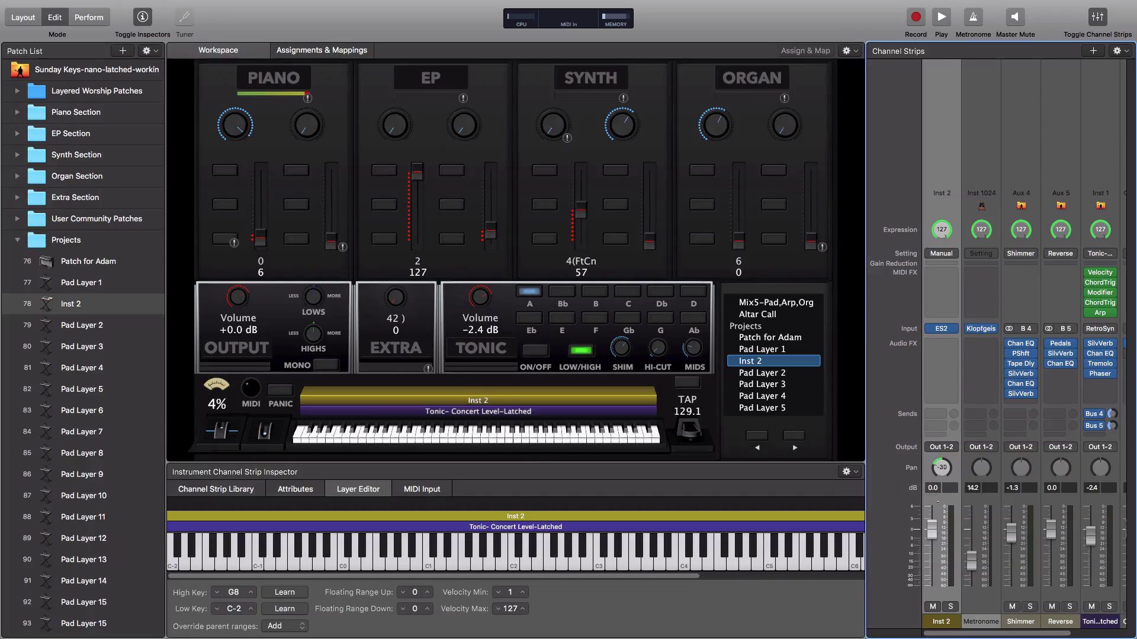
drag(941, 467, 942, 445)
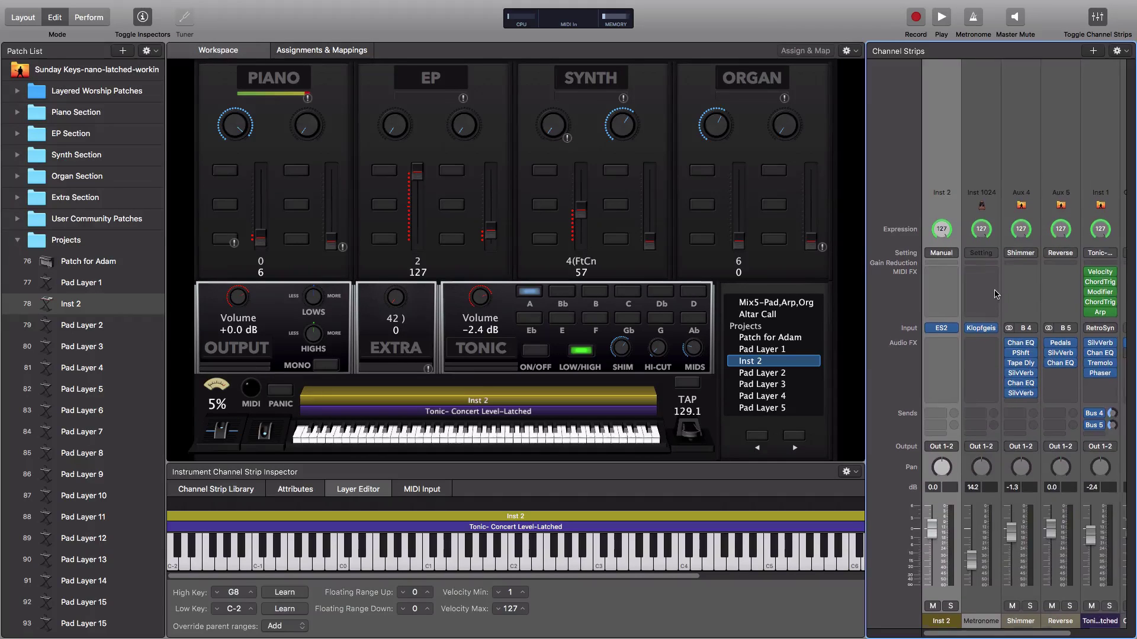
- Select the Metronome strip, then reselect Inst 2 to bring back its Patch Settings
click(995, 113)
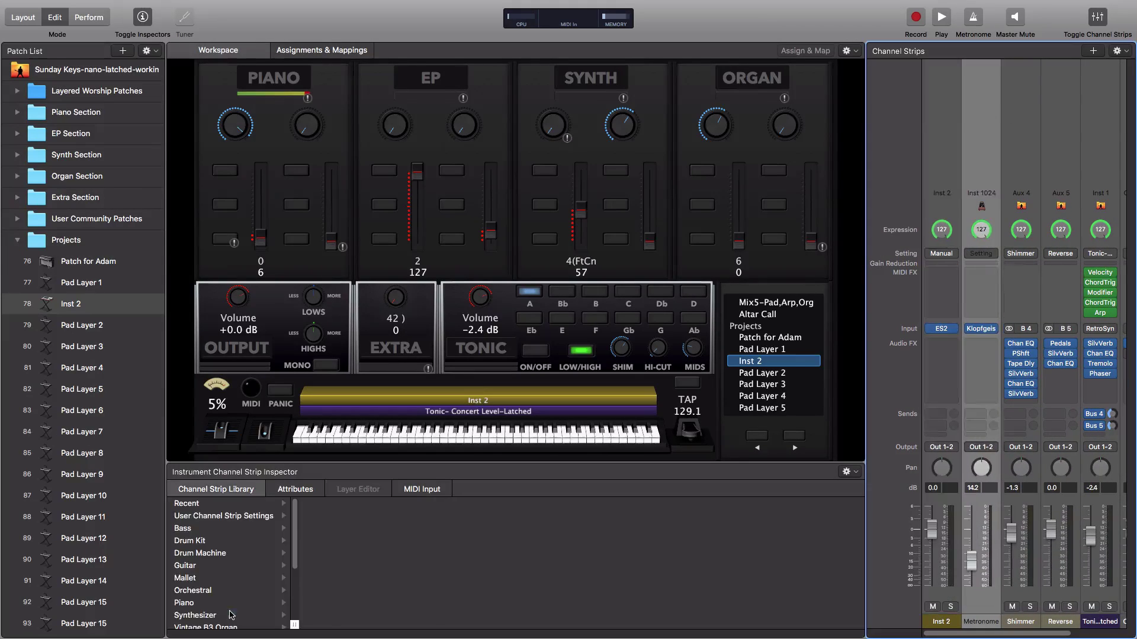
click(148, 309)
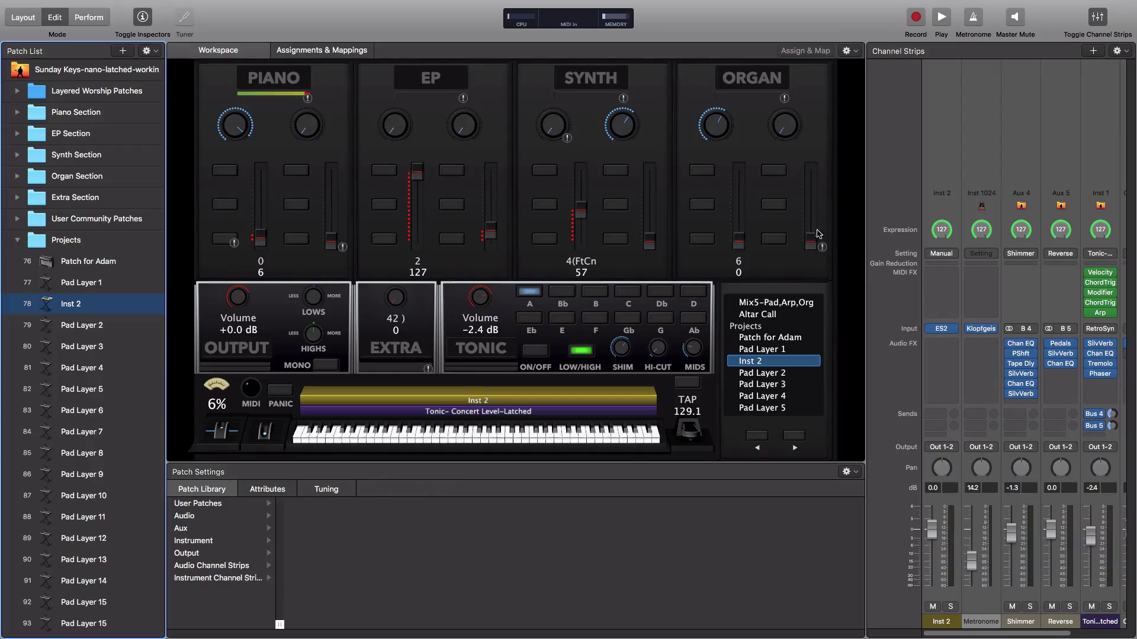
scroll(1017, 356, left, 1)
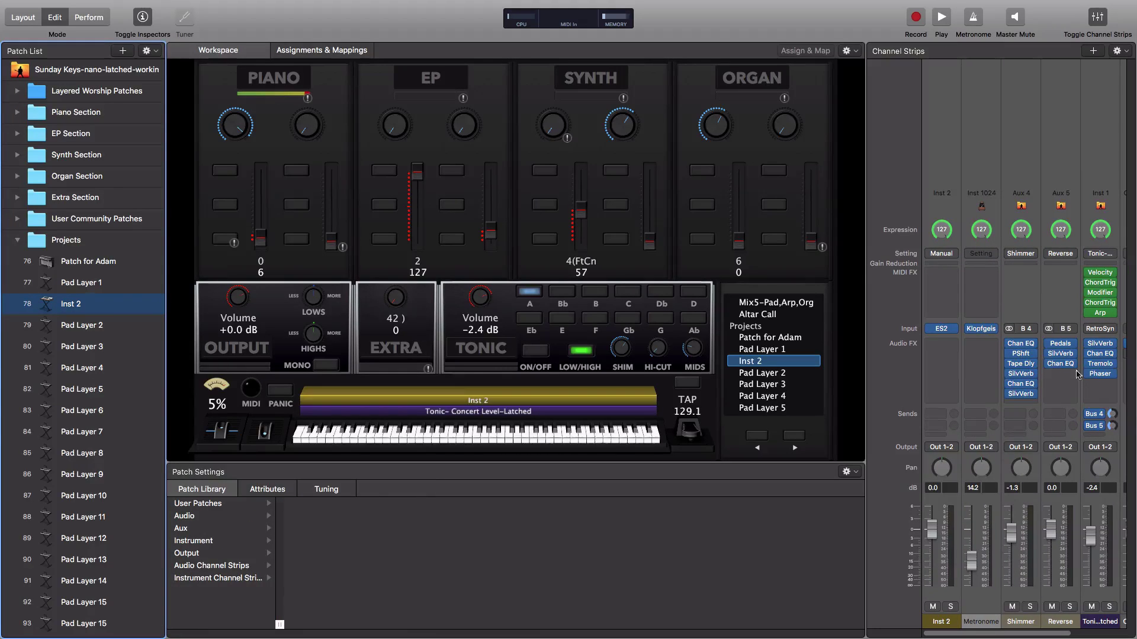